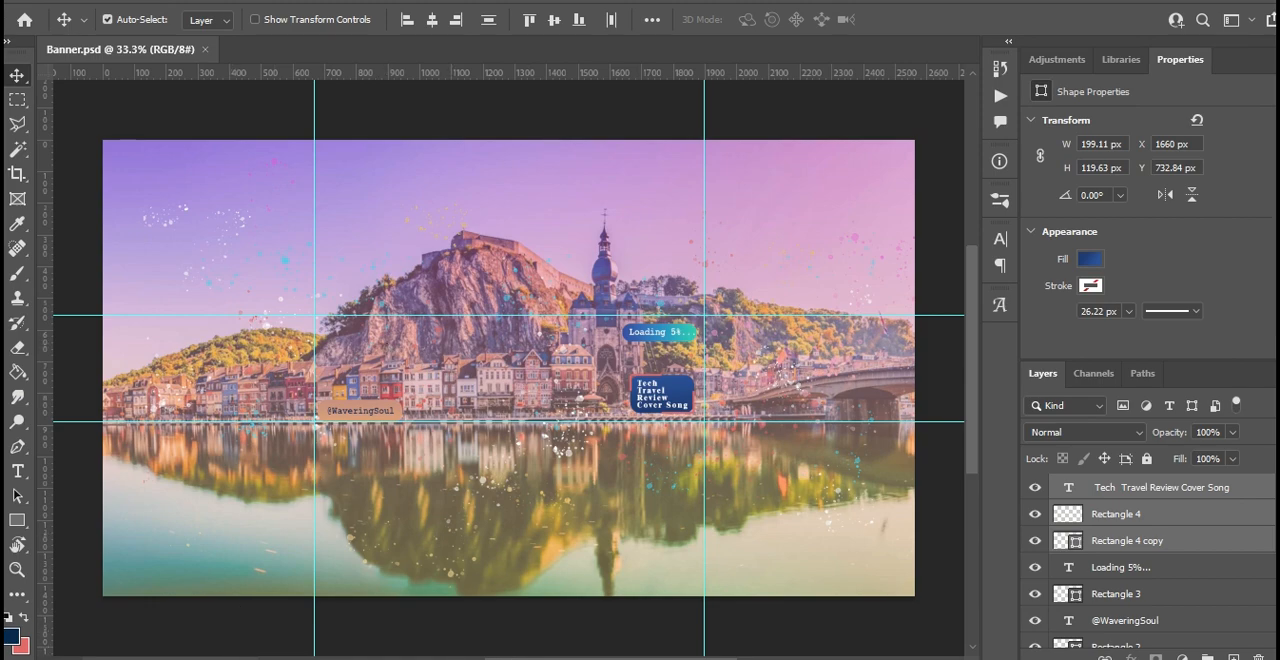
- Review the banner on the desktop and mobile YouTube channel pages and the TV, desktop and all-devices sizes in the Banner Size note
left_click(588, 615)
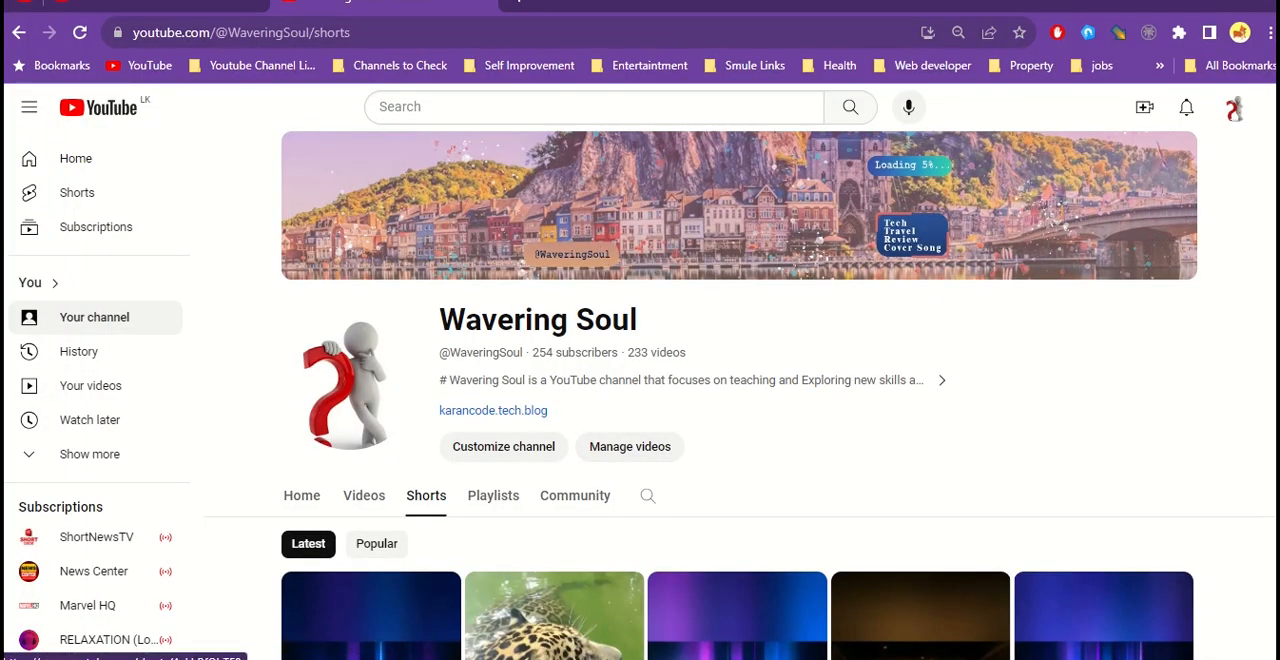
left_click(415, 658)
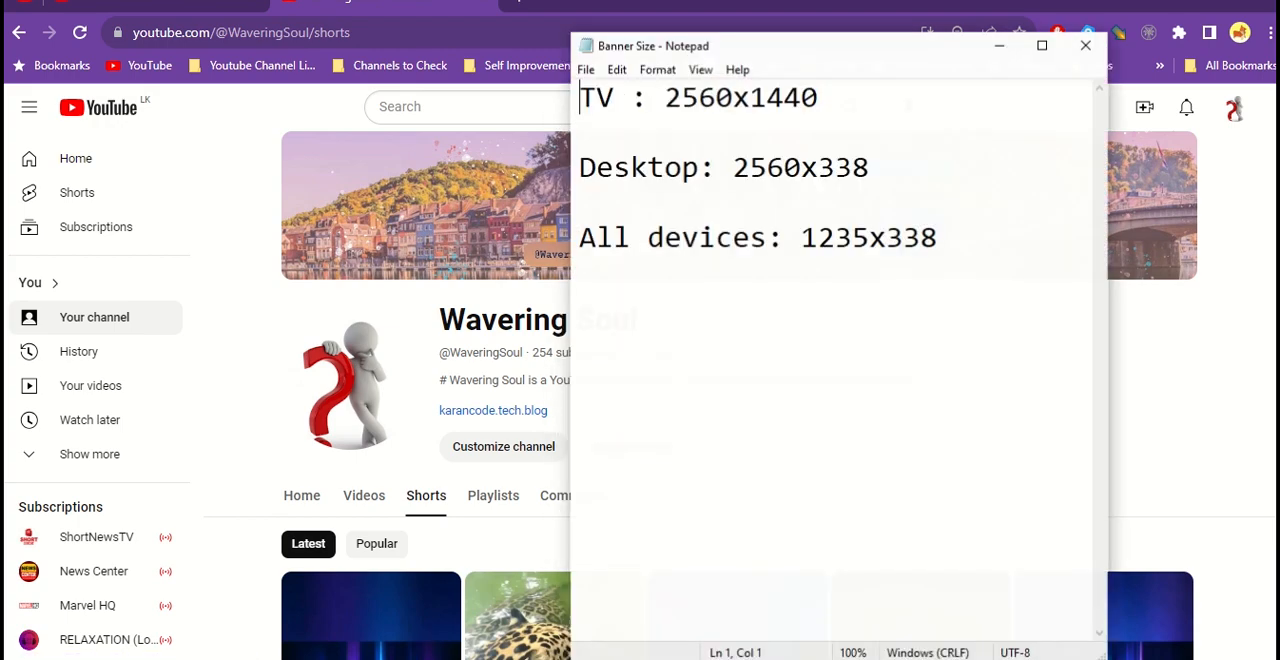
left_click_drag(666, 94, 822, 94)
left_click(831, 97)
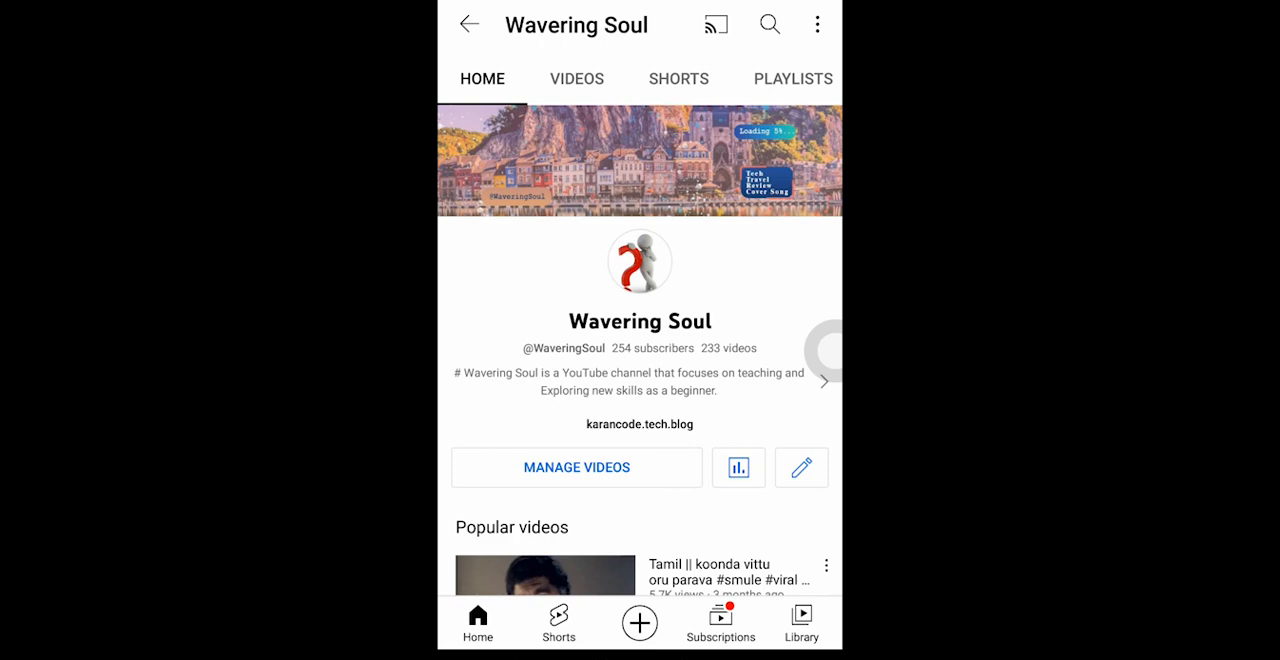
left_click_drag(459, 140, 458, 244)
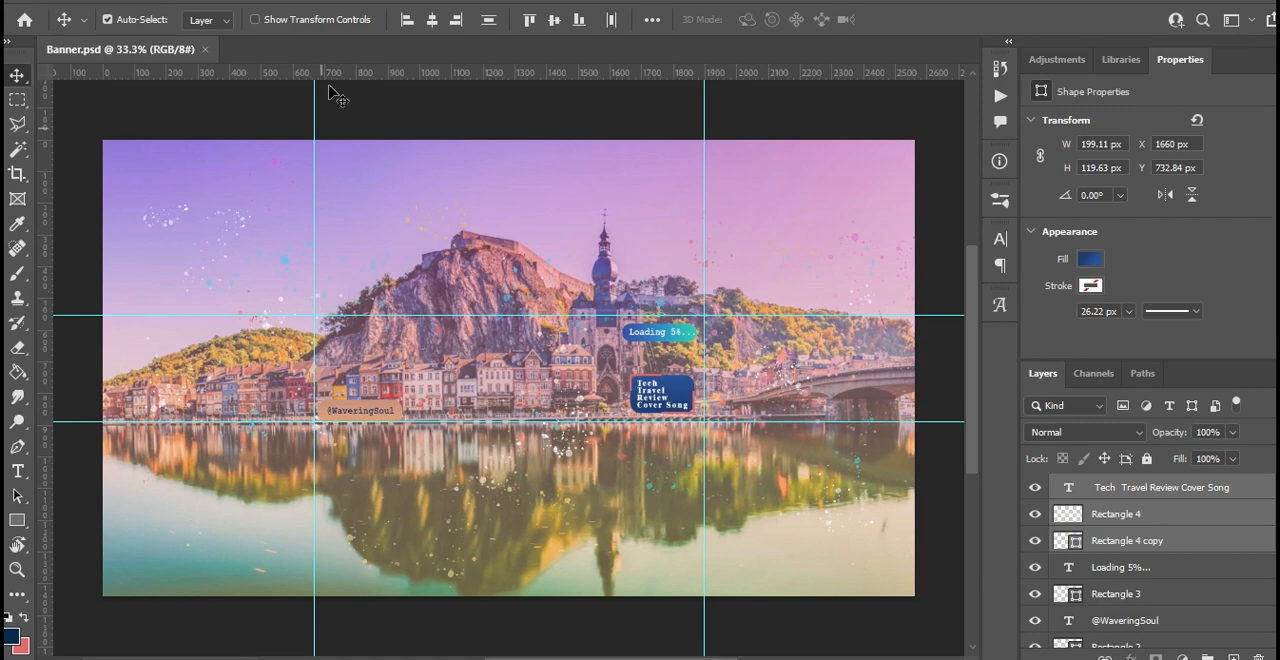
- Add two horizontal guides at about 510 px and 920 px, just outside the existing horizontal pair
left_click_drag(362, 72, 373, 301)
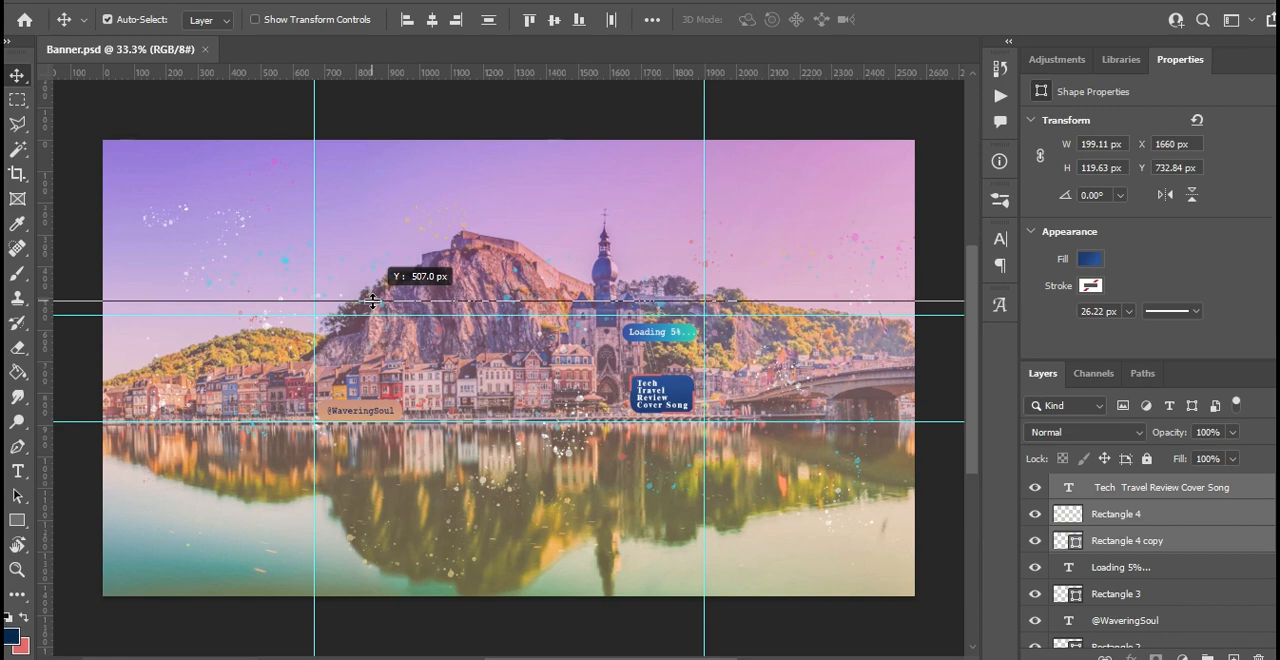
left_click_drag(372, 300, 373, 301)
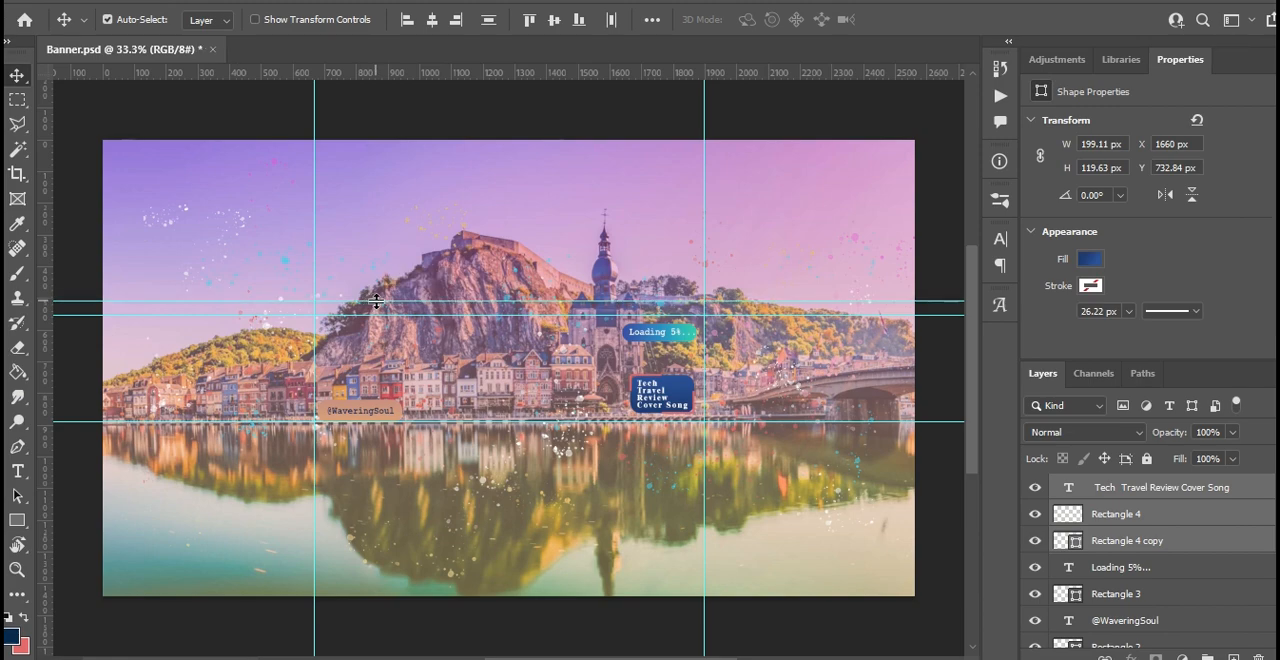
left_click_drag(378, 303, 381, 303)
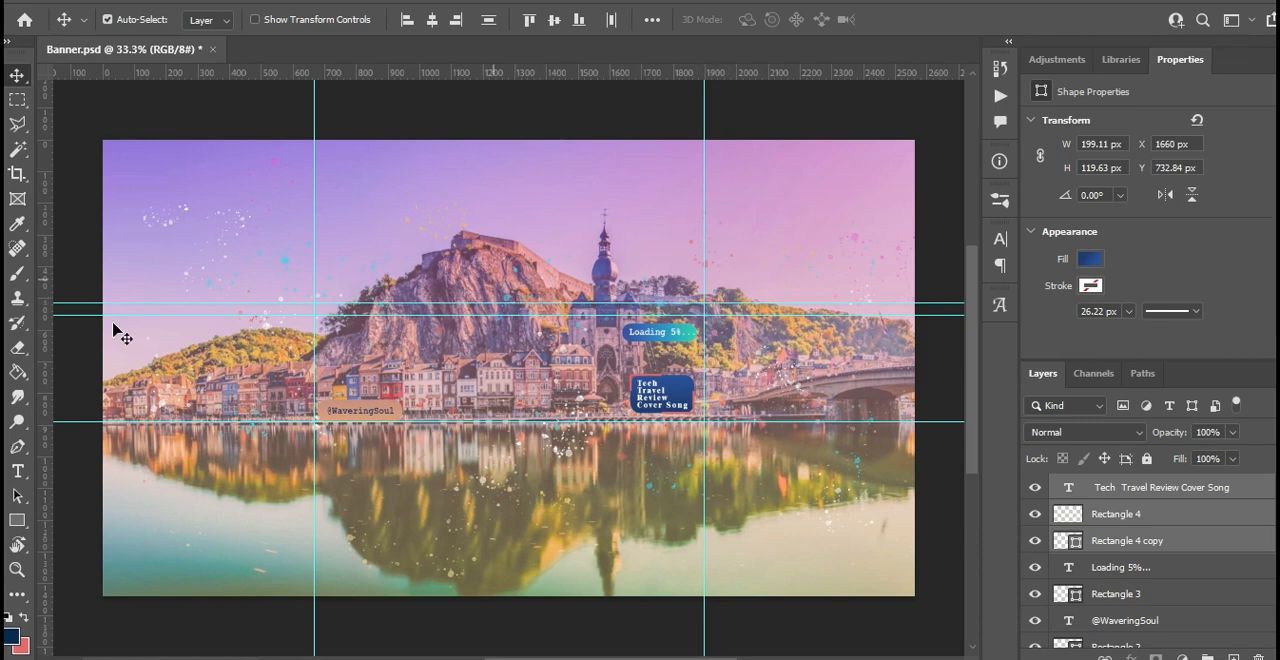
left_click_drag(536, 73, 508, 434)
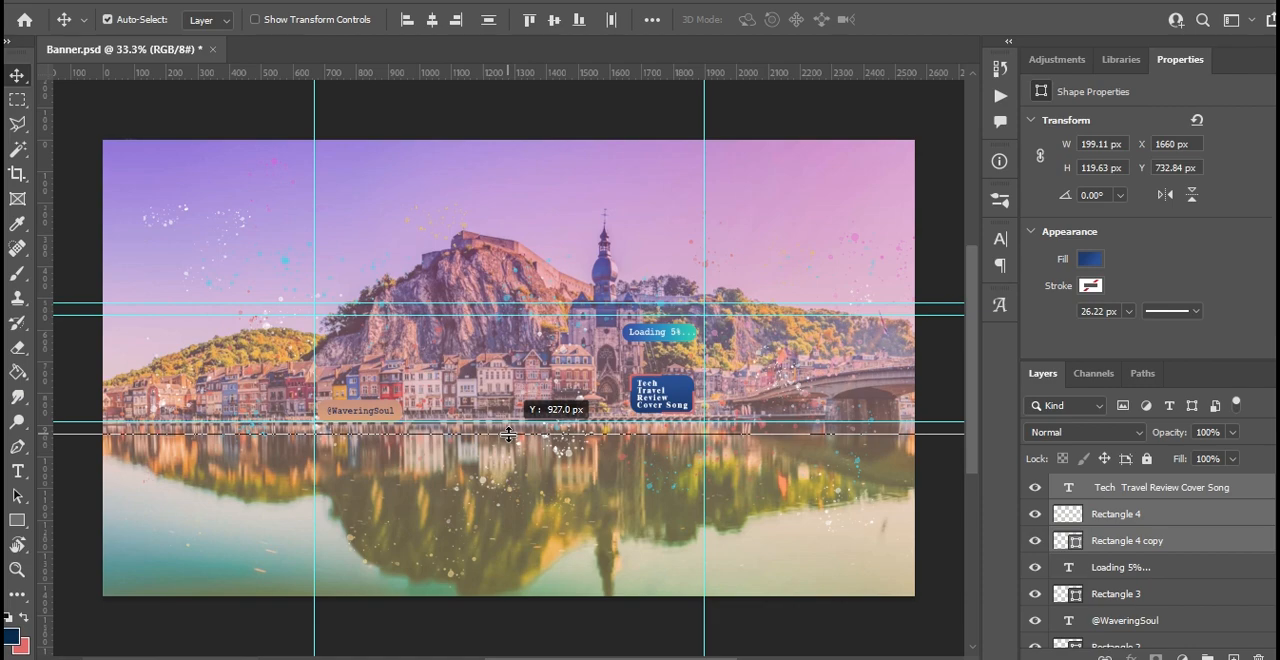
left_click_drag(508, 434, 514, 424)
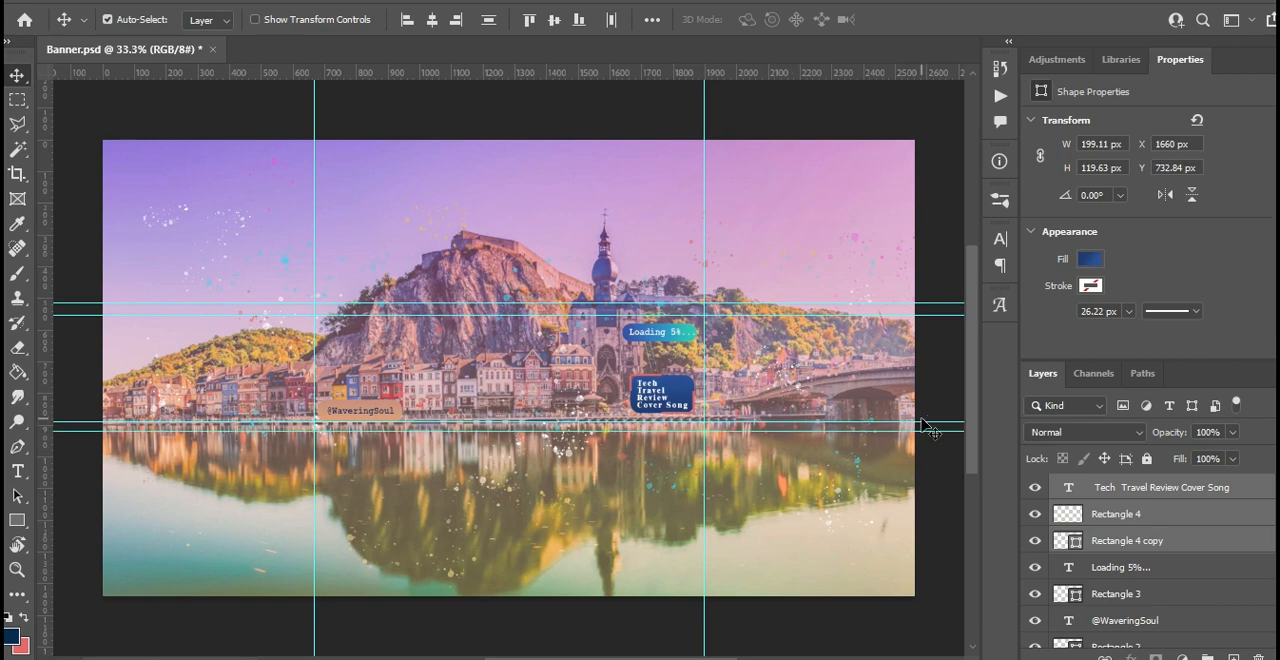
- Add two vertical guides at about 510 px and 2044 px, outside the existing vertical pair
left_click_drag(46, 280, 304, 292)
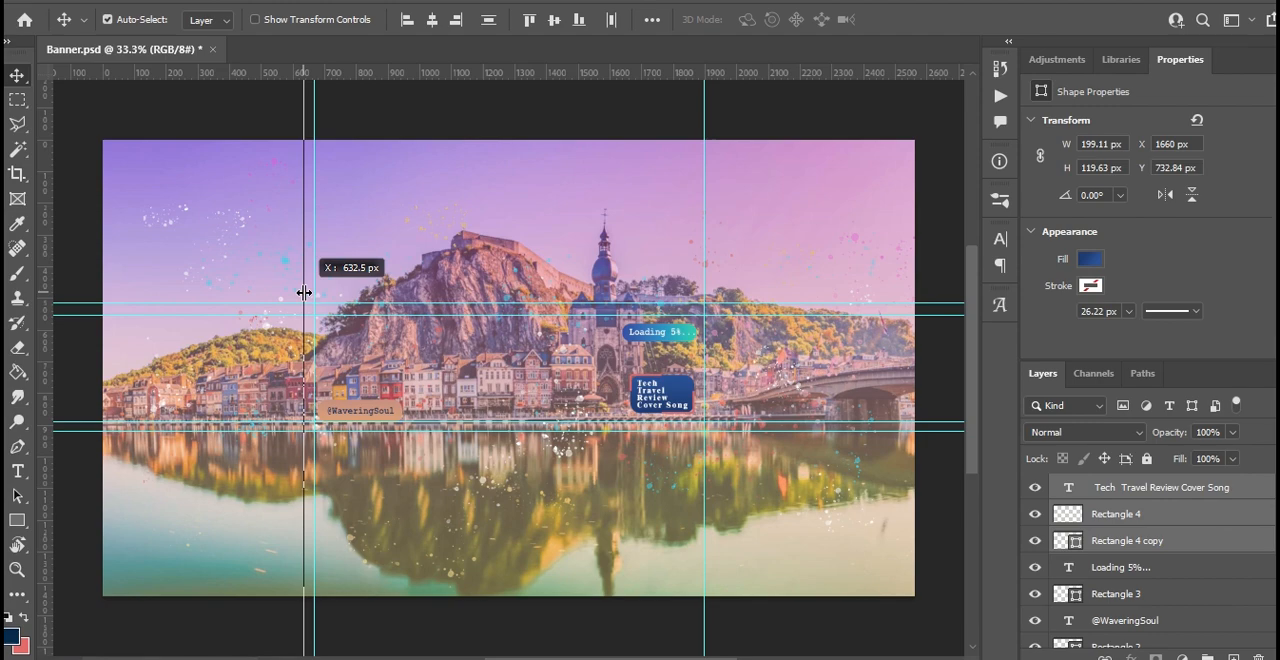
left_click_drag(304, 292, 265, 297)
left_click_drag(48, 282, 752, 288)
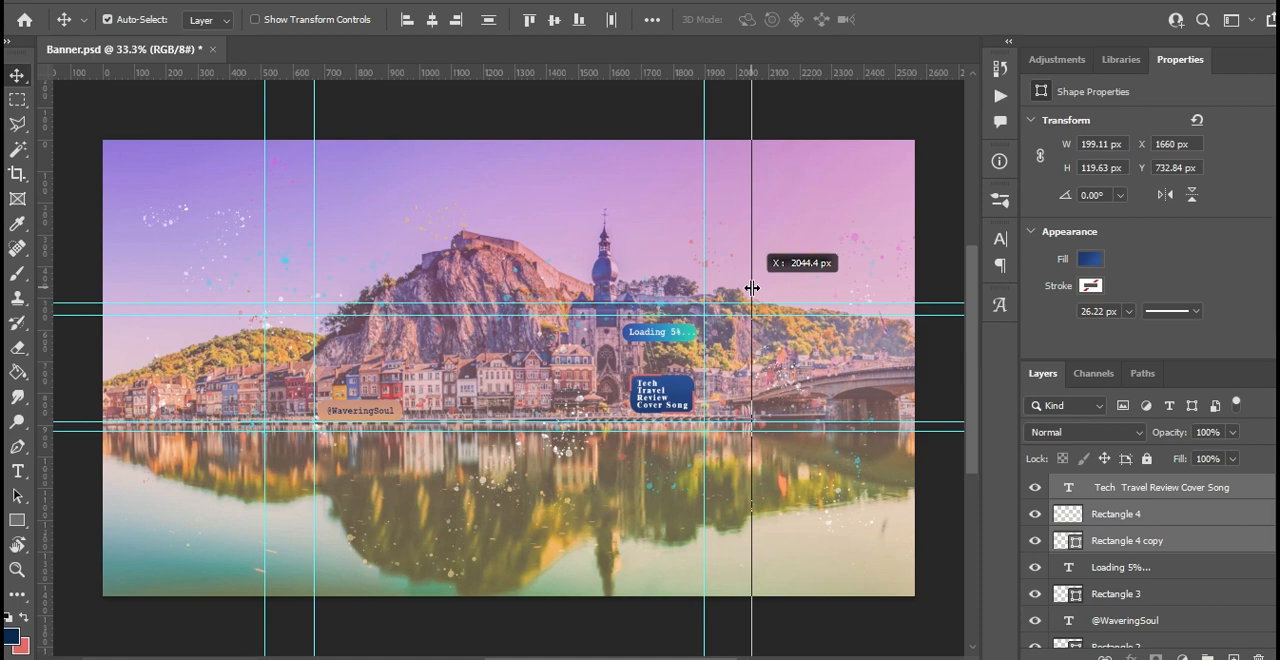
left_click_drag(752, 288, 751, 287)
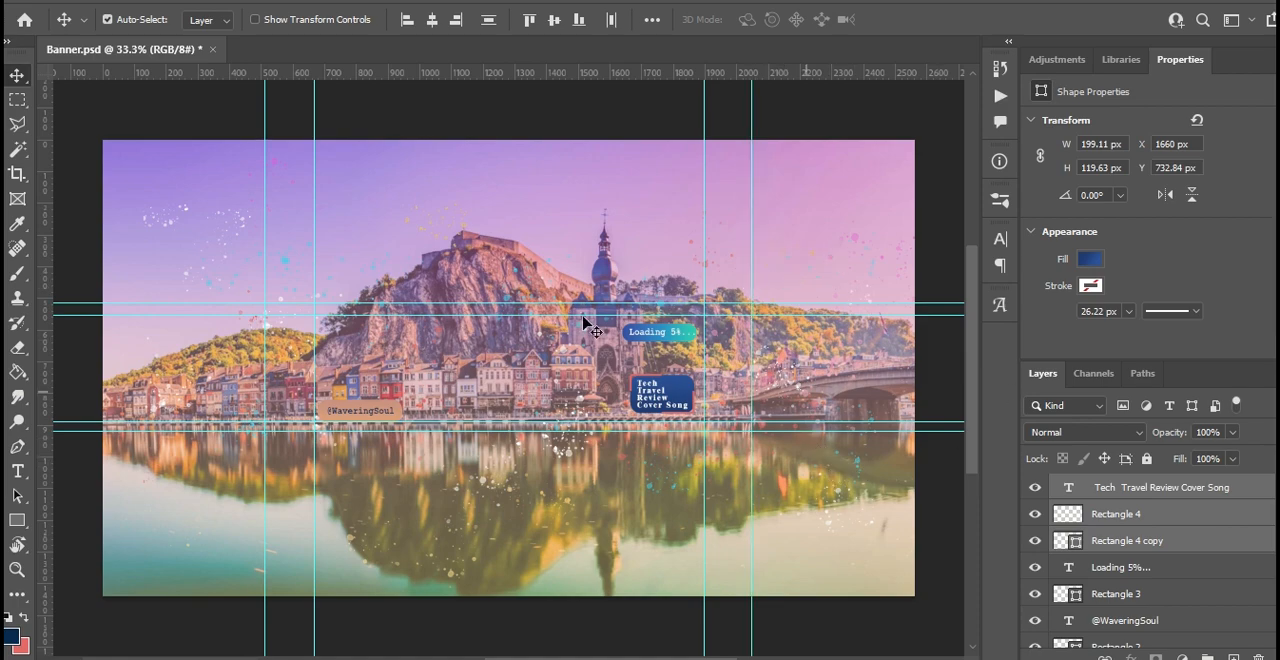
- Remove the old inner horizontal and vertical guides, keeping only the wider frame of four guides
left_click_drag(553, 314, 554, 72)
left_click_drag(704, 234, 40, 205)
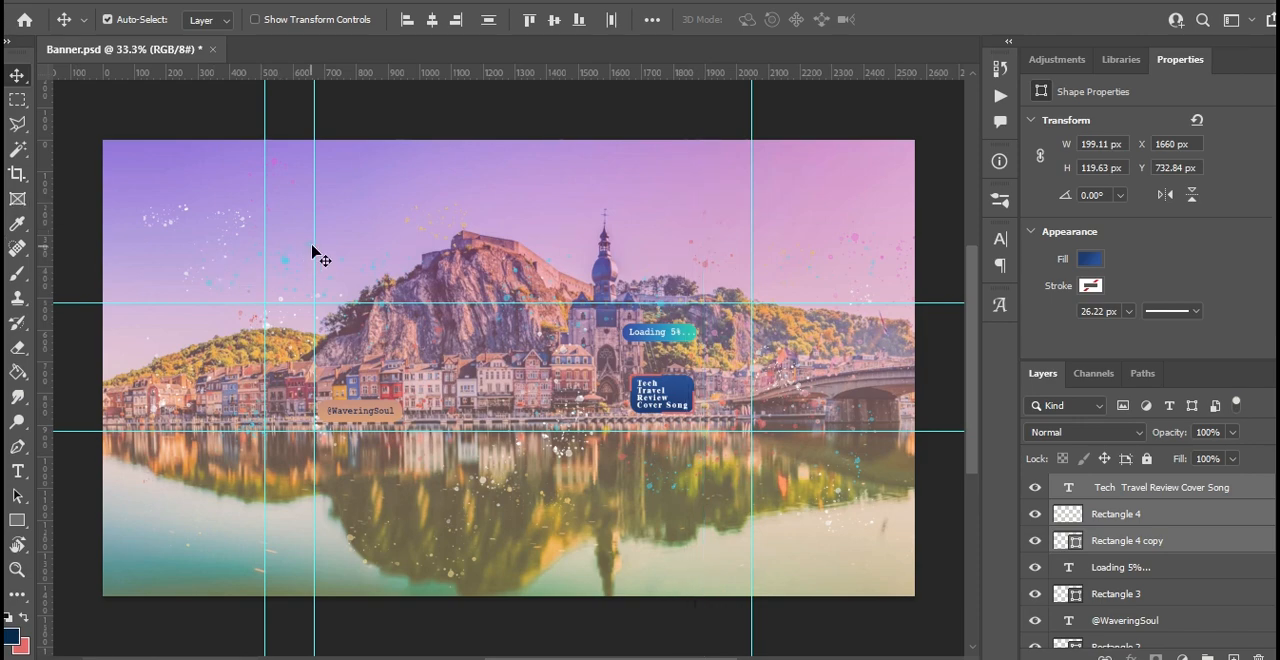
left_click_drag(311, 246, 42, 224)
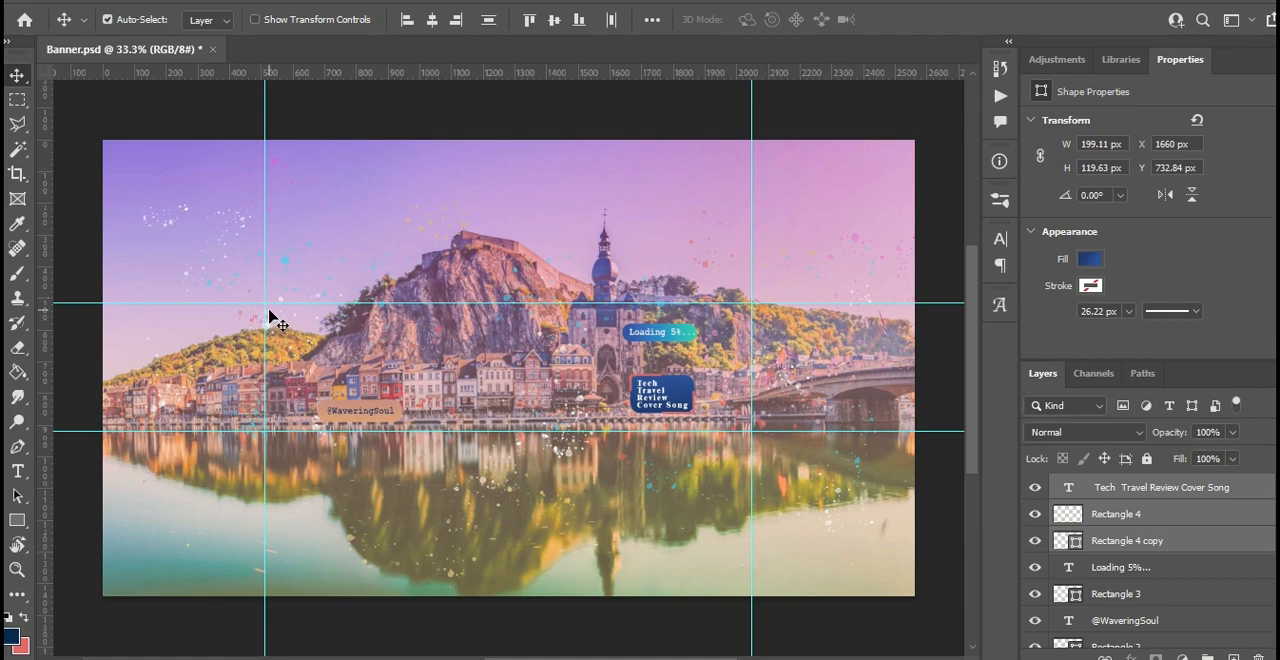
left_click(354, 418)
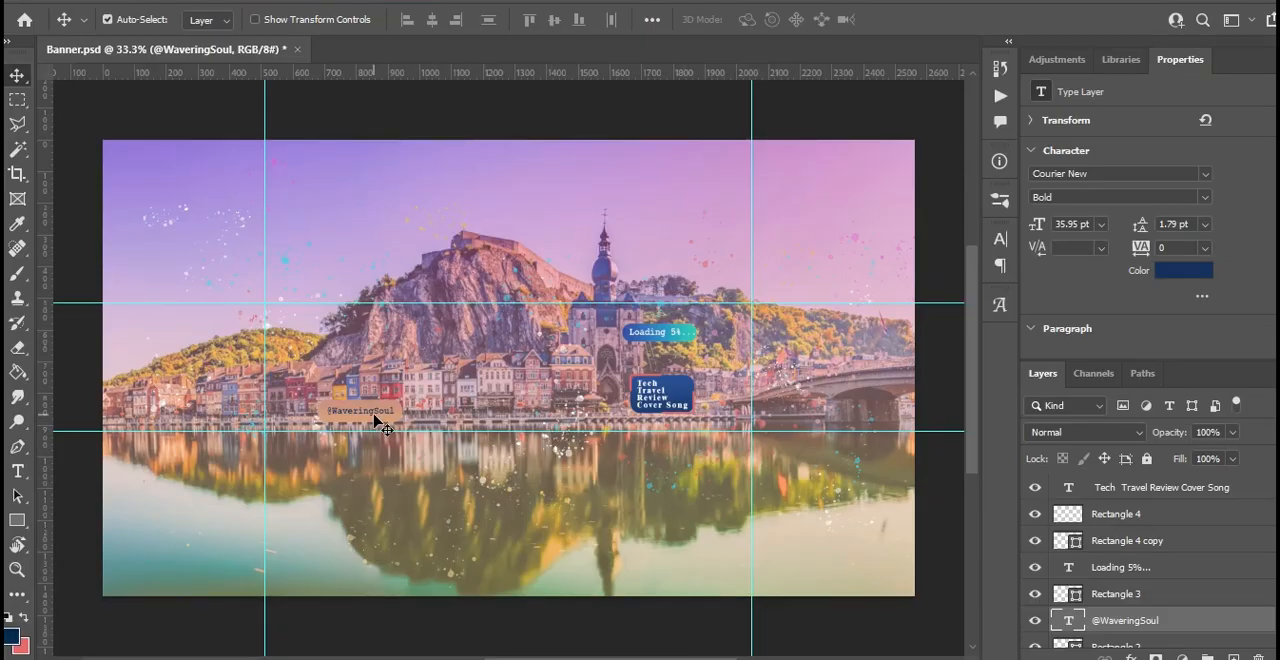
scroll(1145, 625, "down", 1)
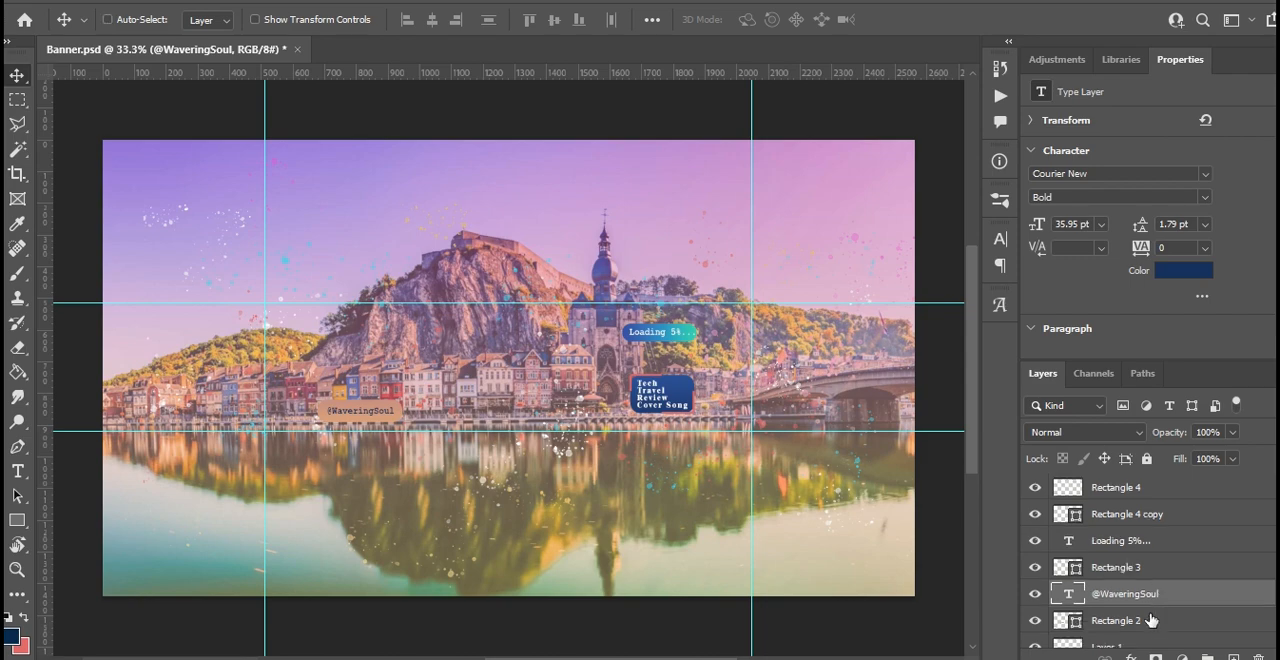
left_click(1190, 622, "shift")
left_click_drag(354, 417, 821, 395)
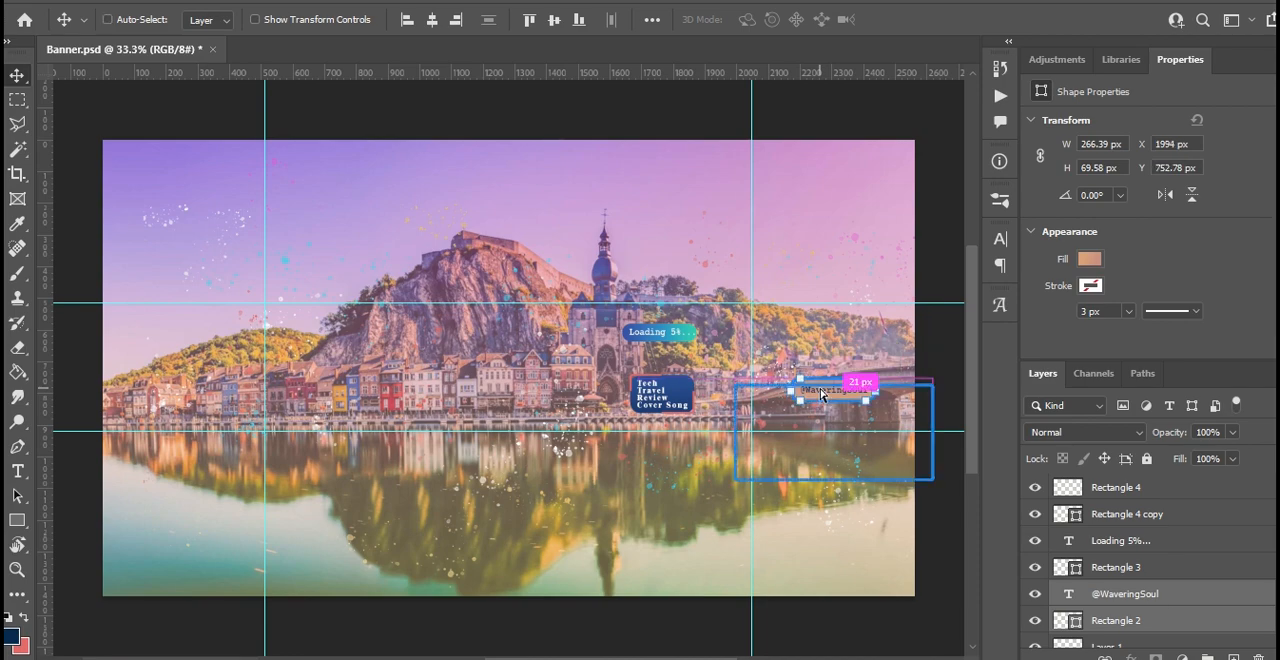
- Scale the Rectangle 2 background to about 162% and move it with its text to about X 1898 px, Y 549 px
key("ctrl+t")
left_click_drag(790, 378, 766, 367)
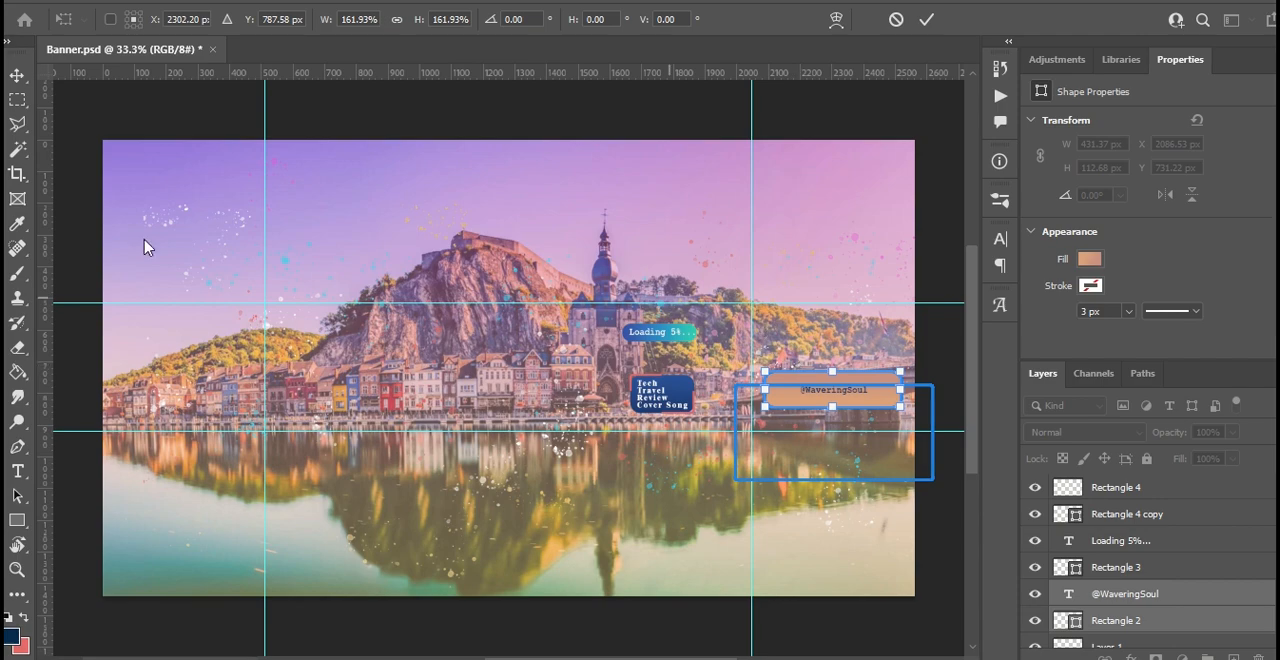
left_click(17, 77)
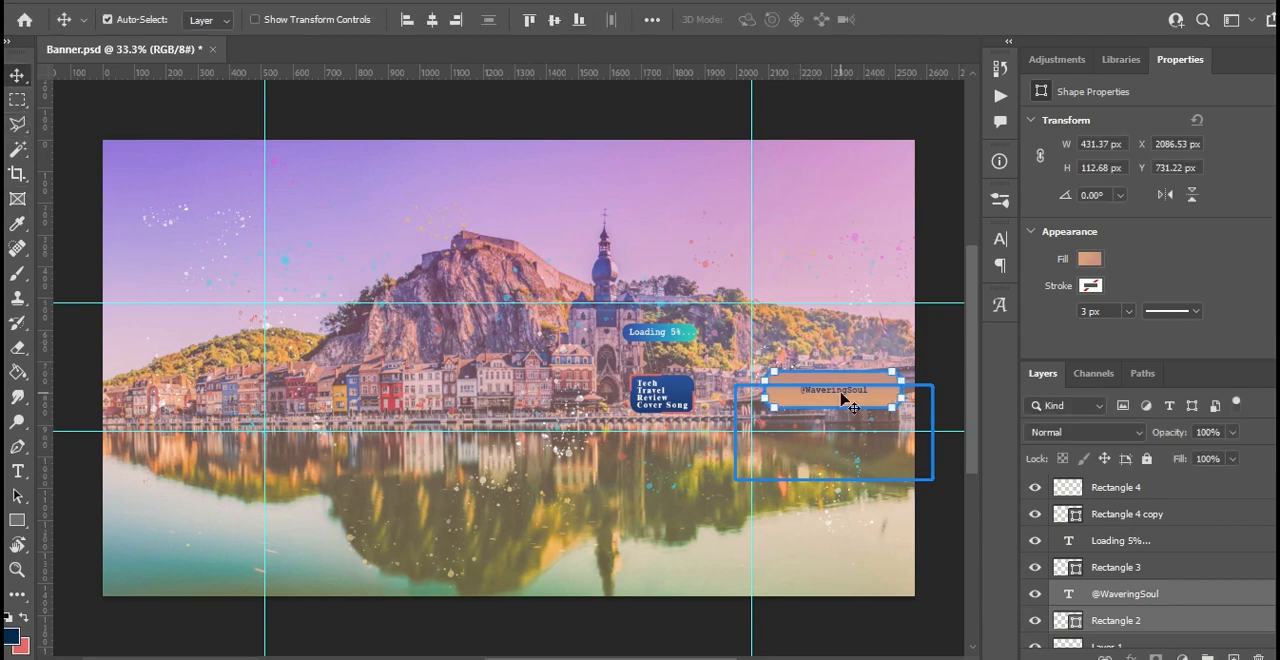
left_click_drag(873, 408, 858, 346)
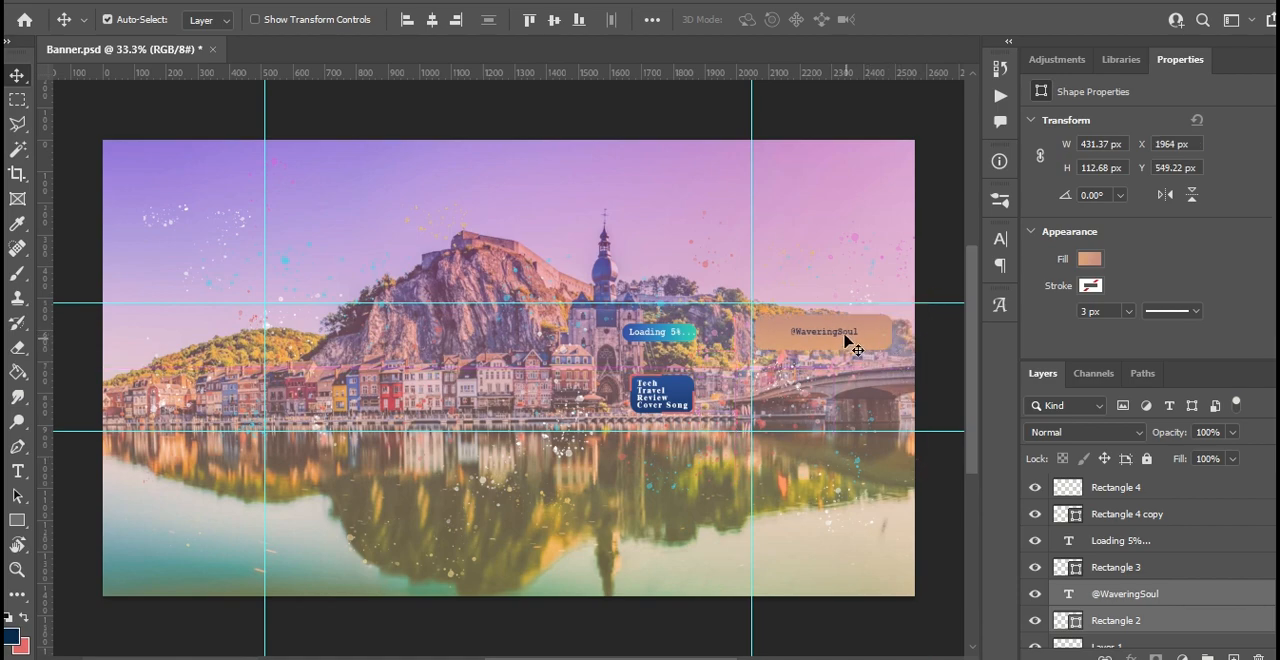
left_click_drag(840, 339, 813, 336)
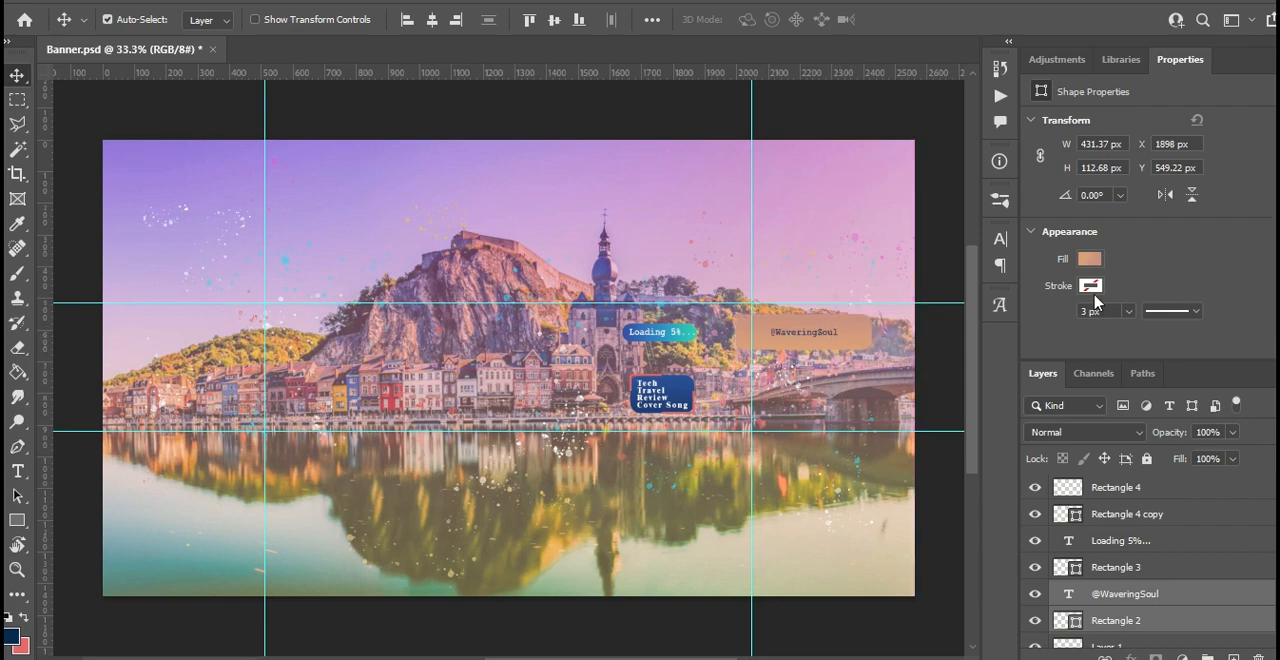
left_click(1090, 259)
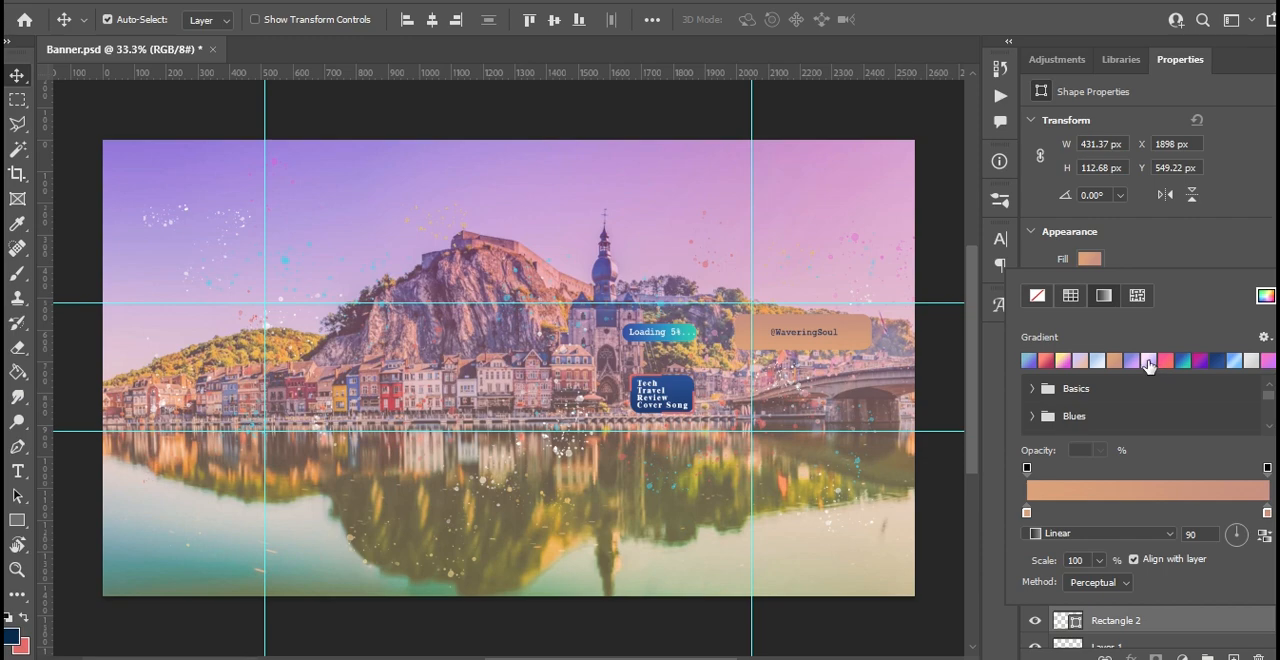
left_click(1148, 362)
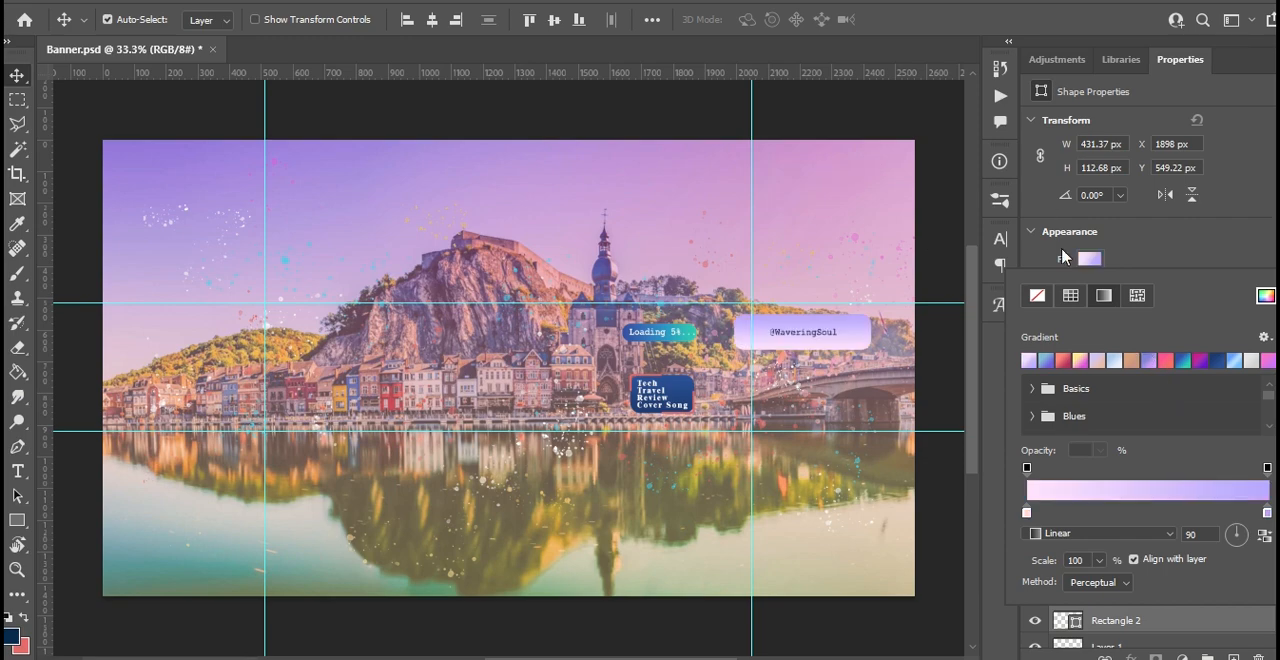
left_click(1135, 255)
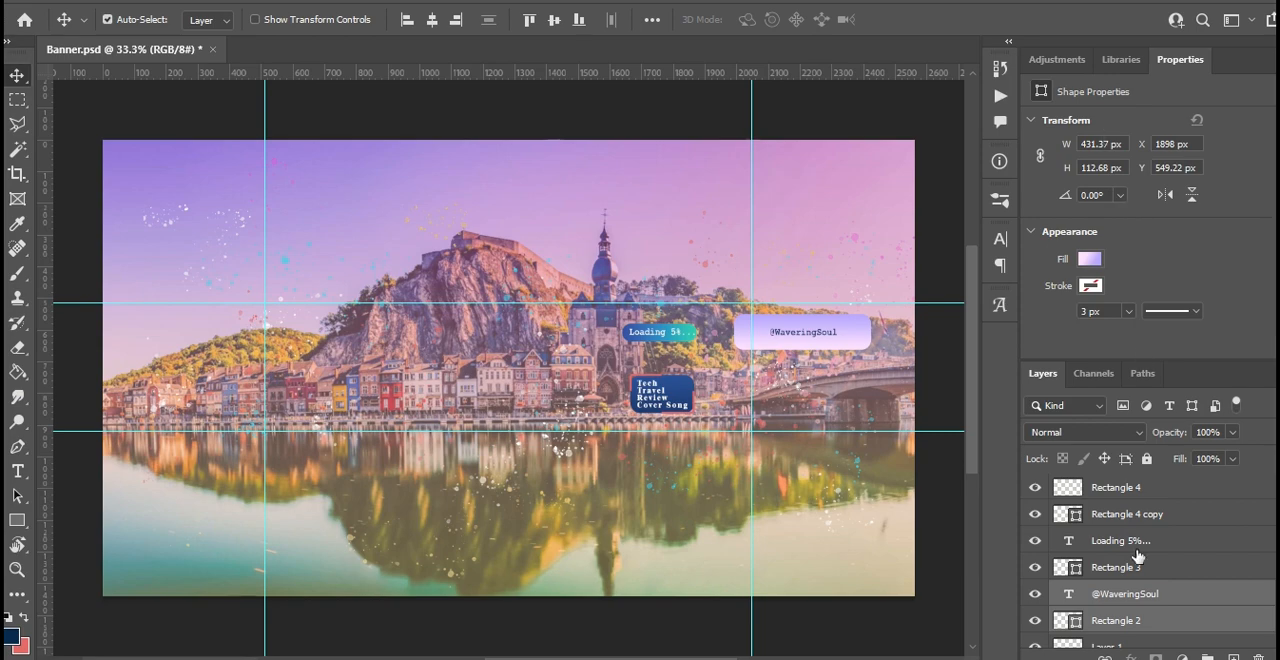
left_click(1136, 594)
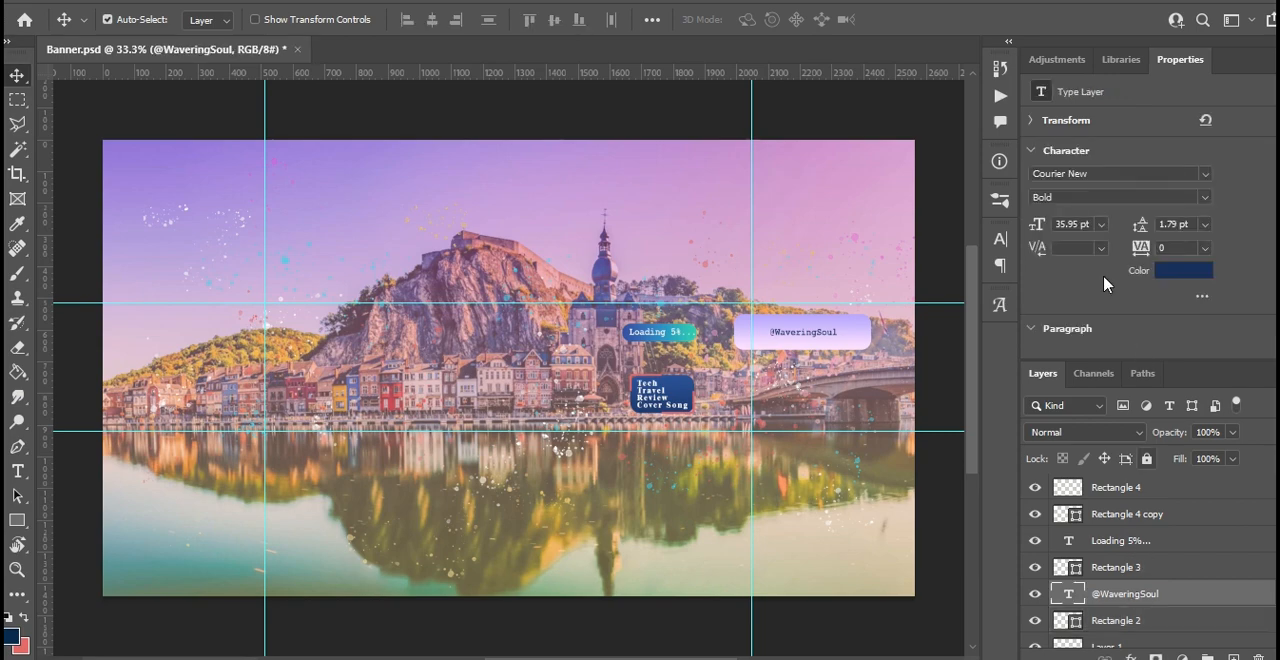
left_click(1206, 174)
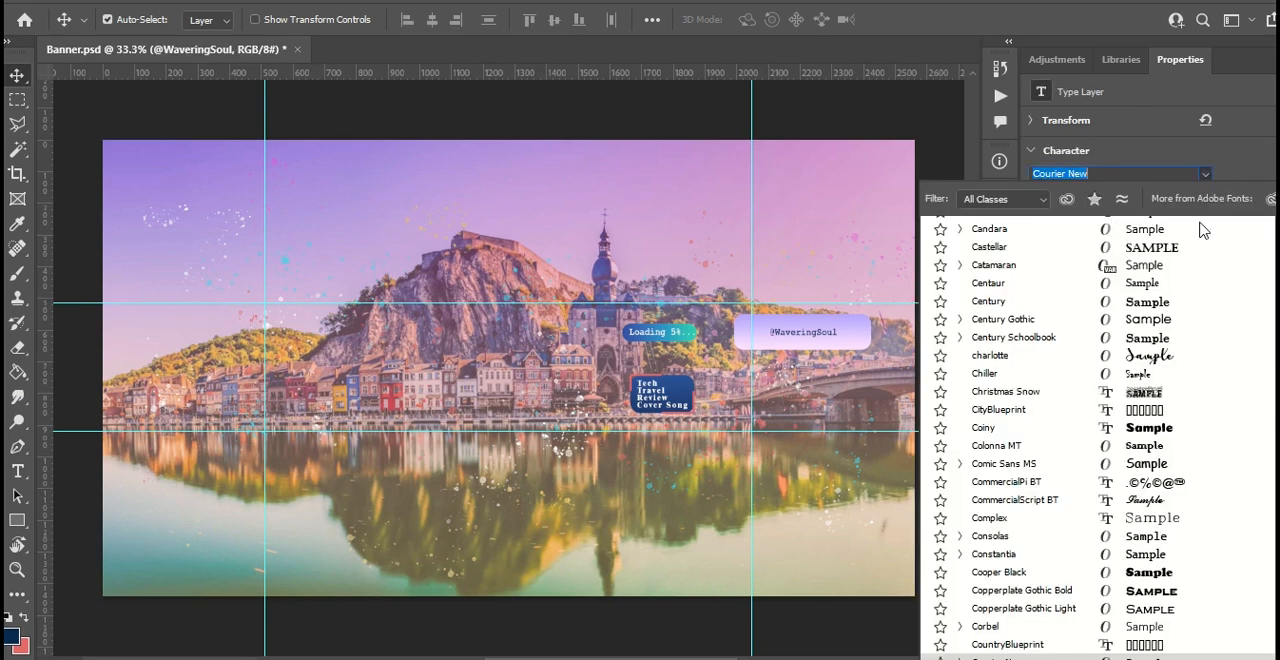
left_click(1153, 323)
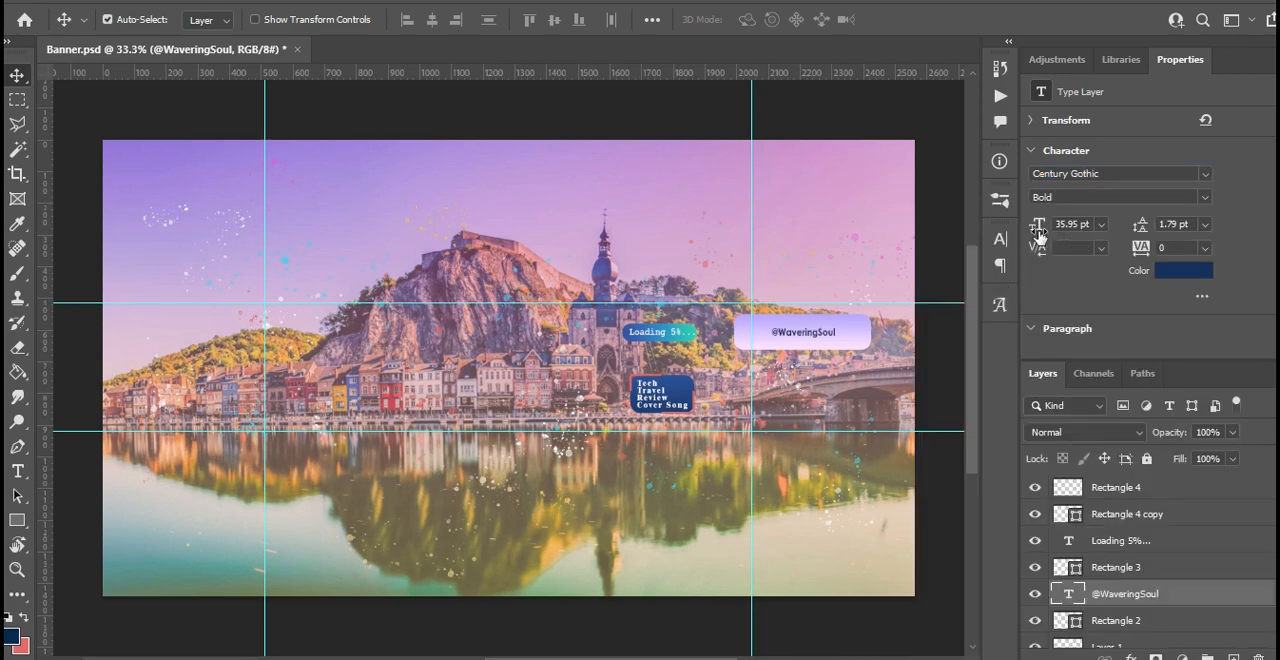
left_click_drag(1035, 226, 1062, 215)
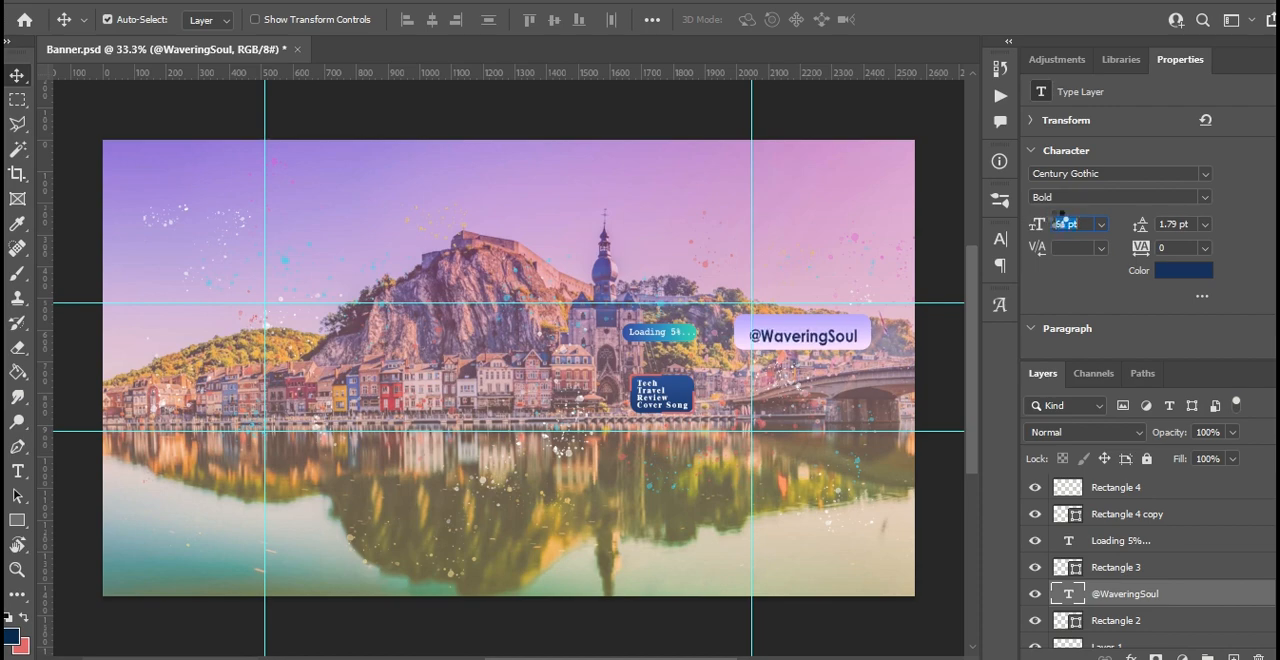
left_click(802, 339)
left_click_drag(802, 340, 801, 337)
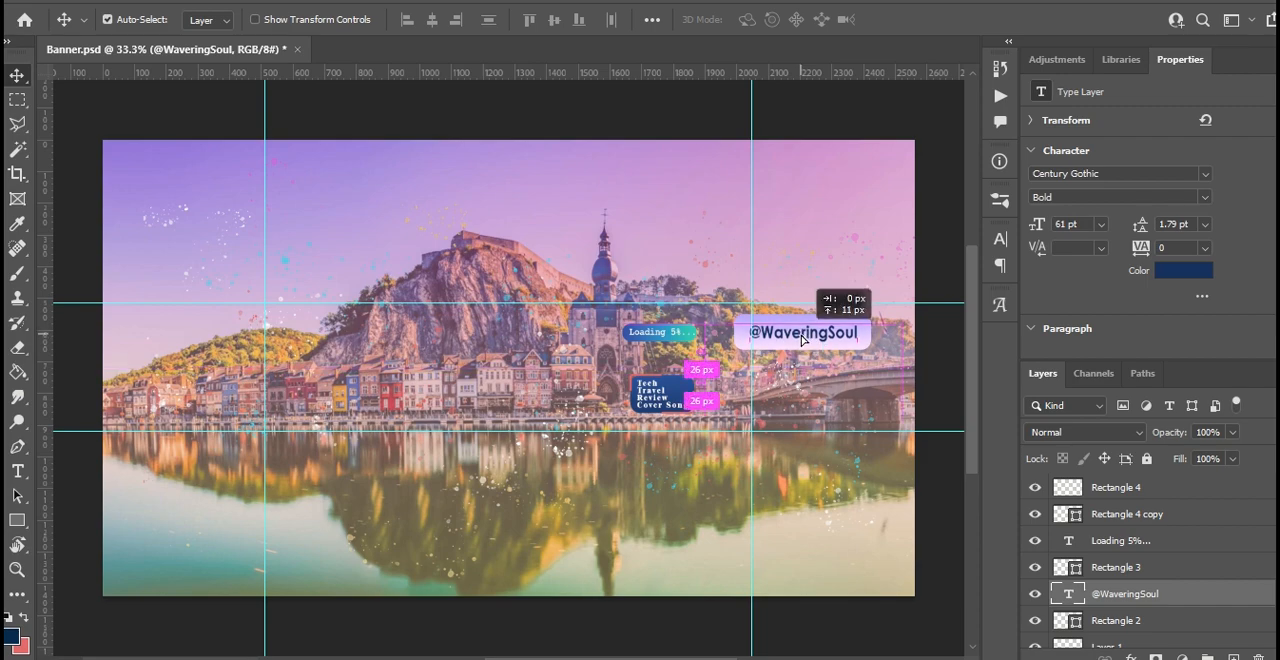
left_click_drag(801, 340, 801, 338)
left_click(1181, 275)
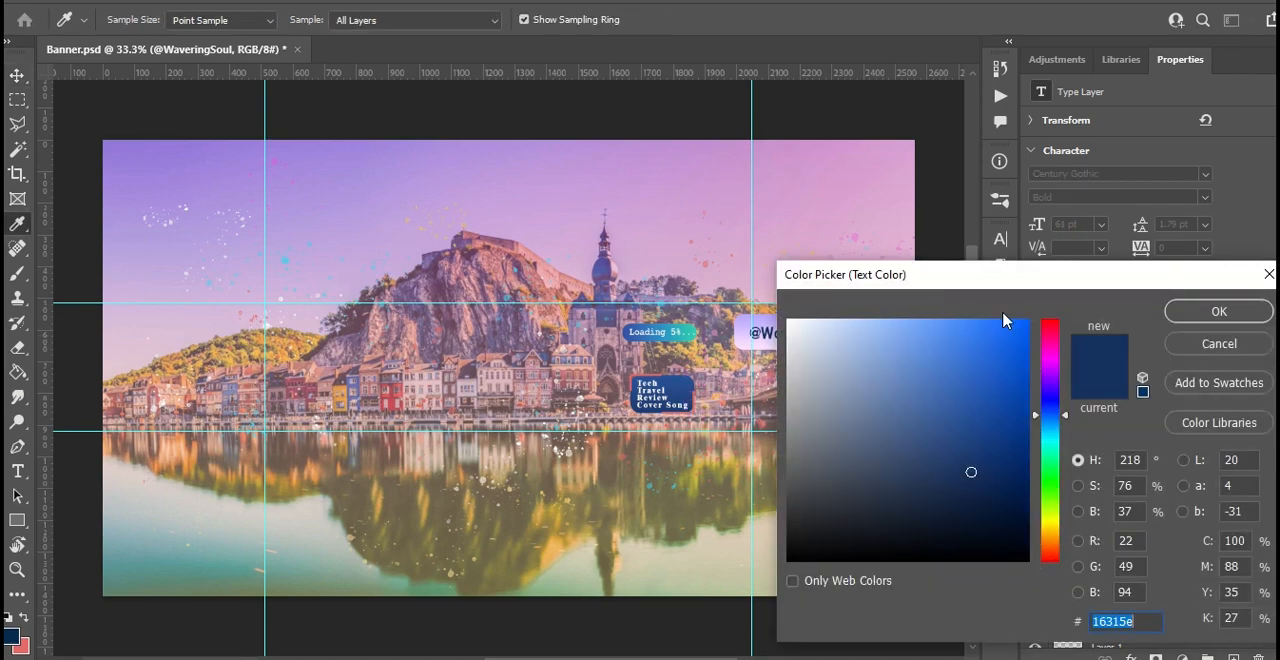
left_click_drag(927, 284, 291, 208)
left_click(358, 297)
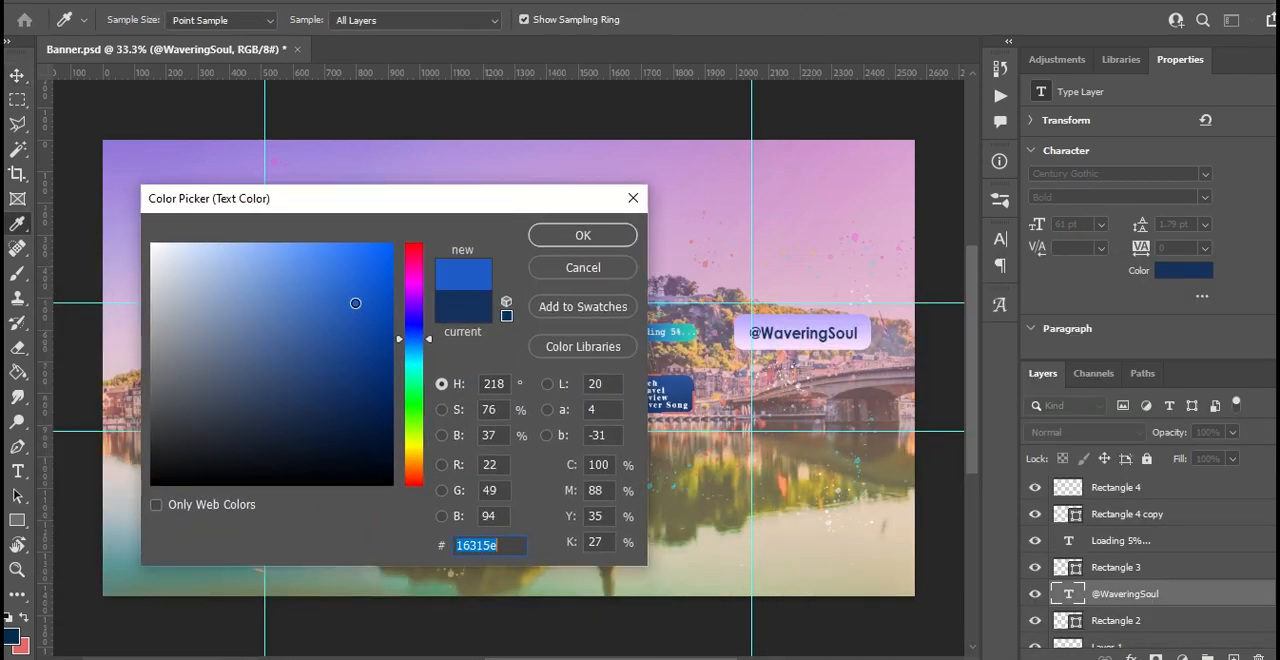
left_click_drag(336, 351, 354, 412)
mouse_move(314, 303)
left_mouse_down()
mouse_move(313, 287)
mouse_move(363, 290)
left_mouse_up()
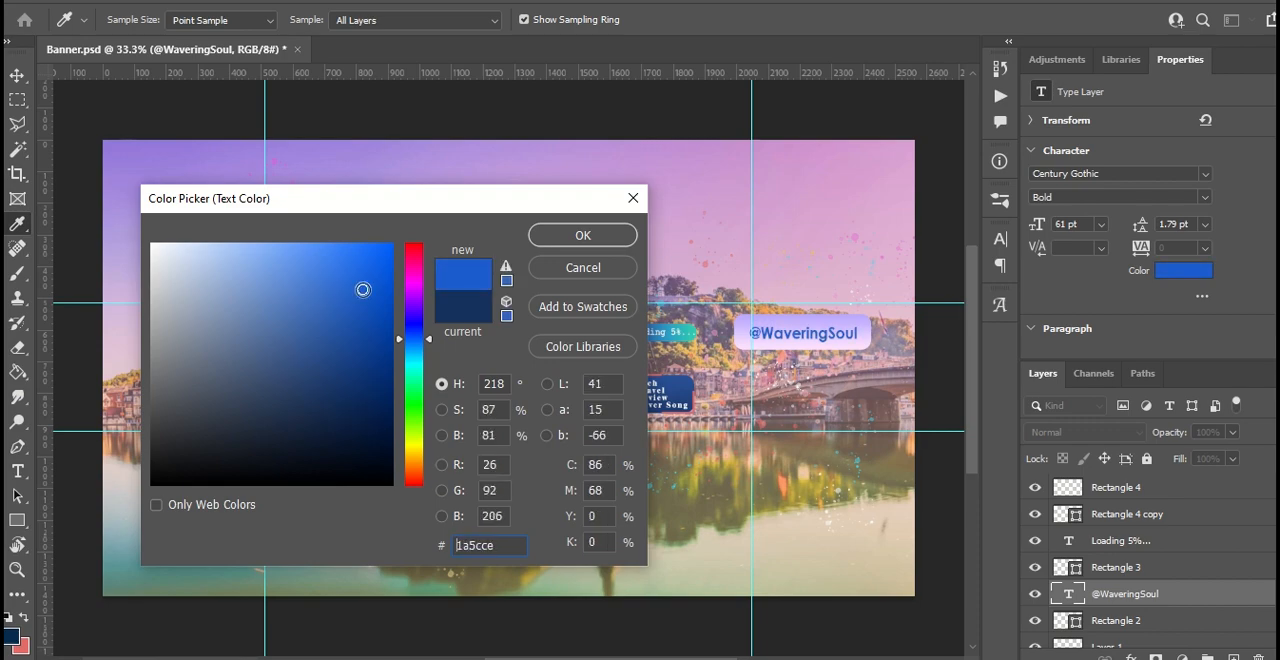
left_click(583, 236)
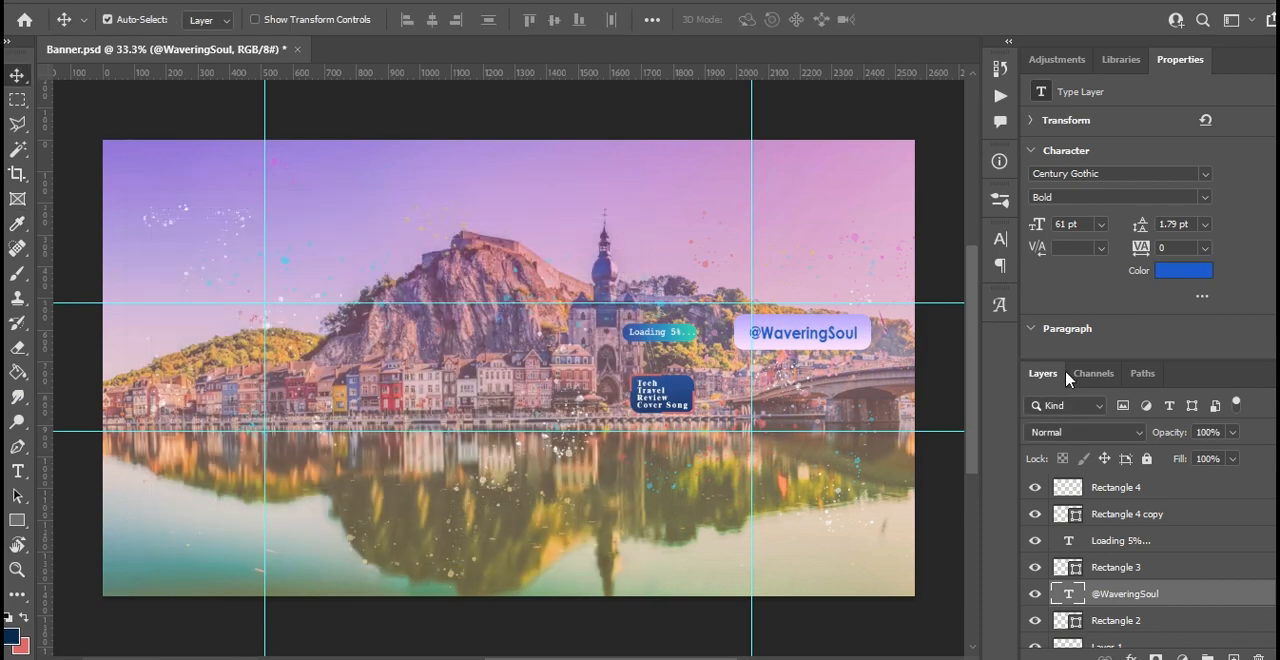
- Scale the Tech Travel Review Cover Song text and both its rectangles to about 274% and move them to about X 837 px, Y 720 px
left_click(675, 398)
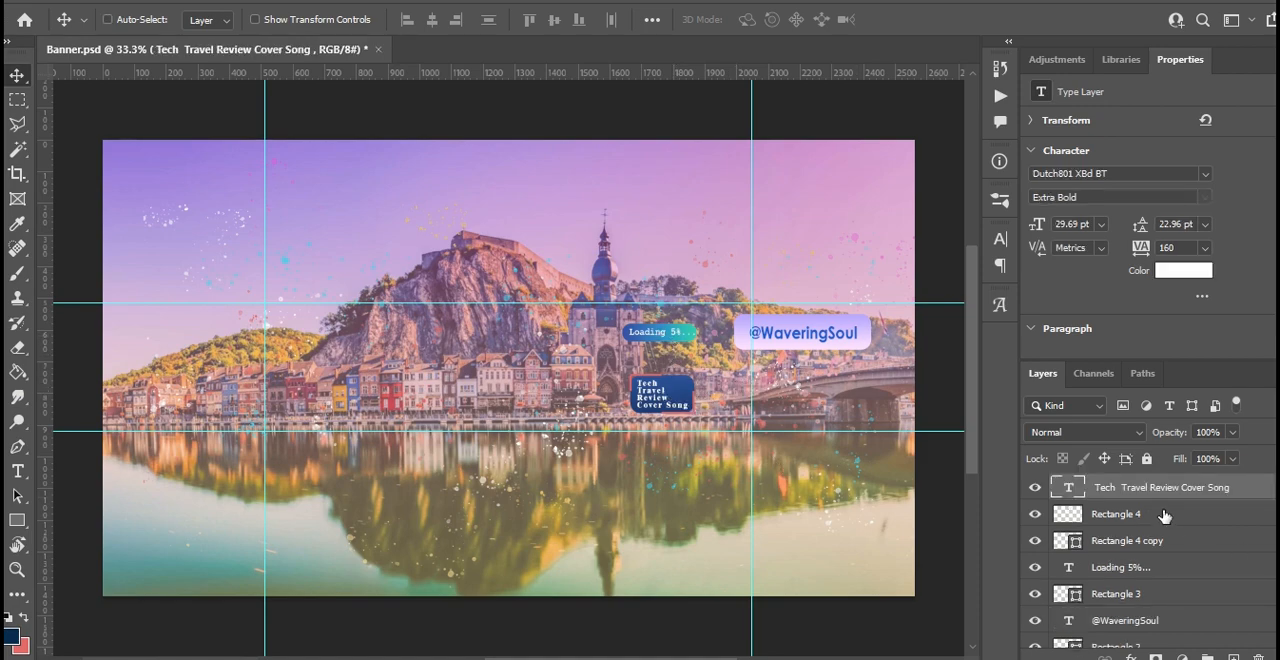
left_click(1162, 548, "shift")
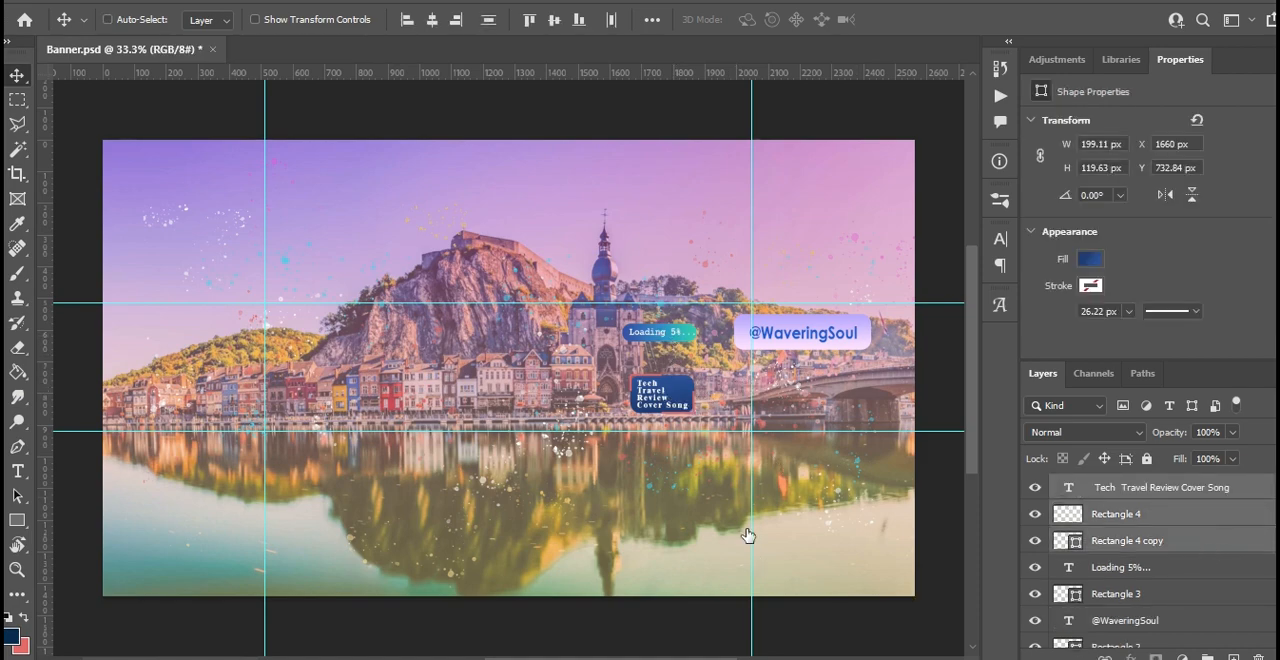
key("ctrl+t")
left_click_drag(662, 397, 418, 400)
left_click_drag(362, 358, 414, 380)
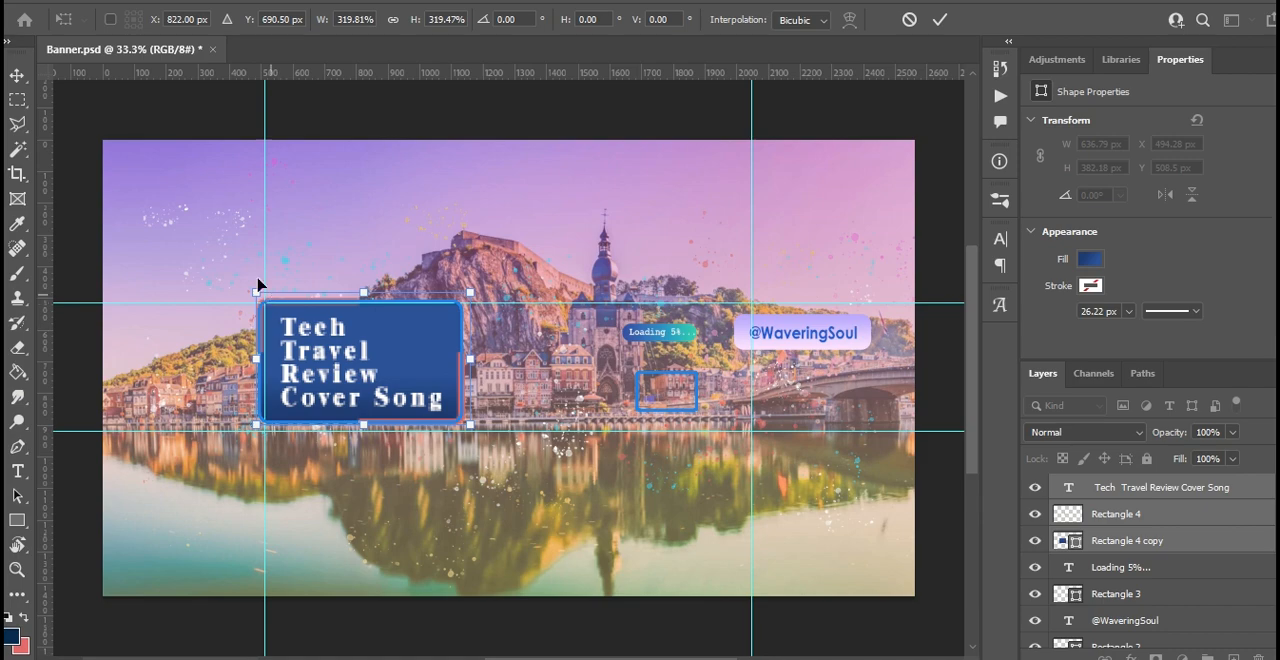
left_click_drag(255, 287, 270, 300)
left_click_drag(366, 358, 372, 368)
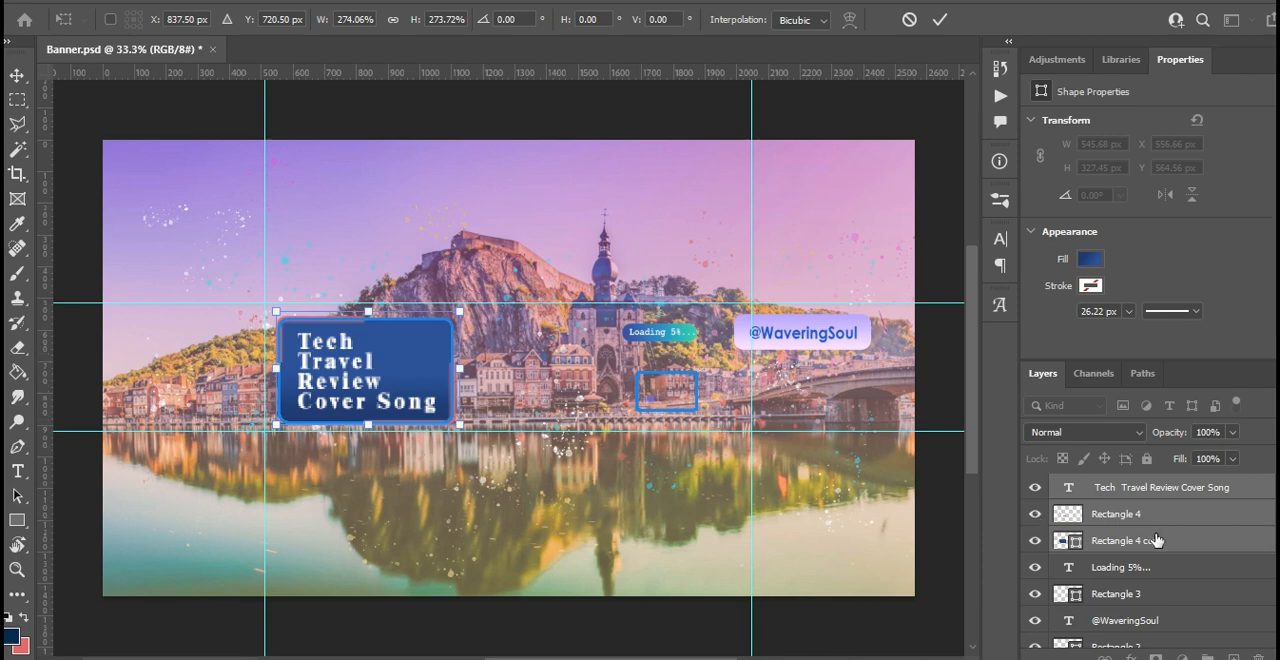
left_click(24, 77)
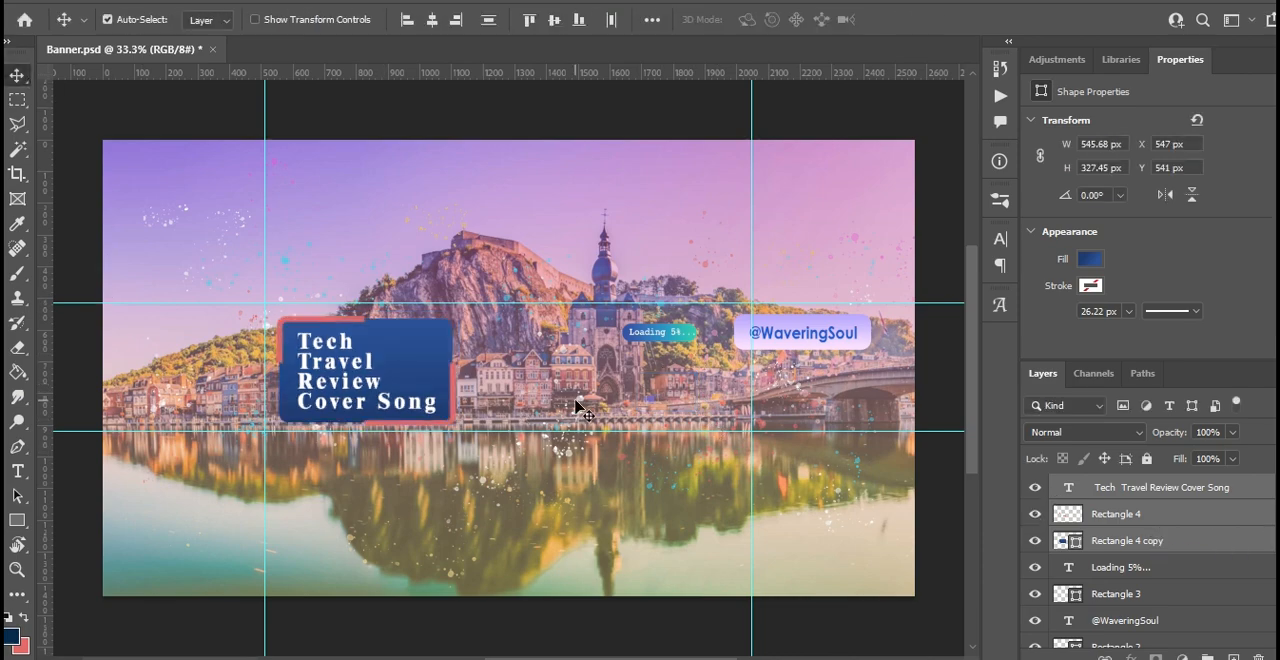
left_click(675, 333)
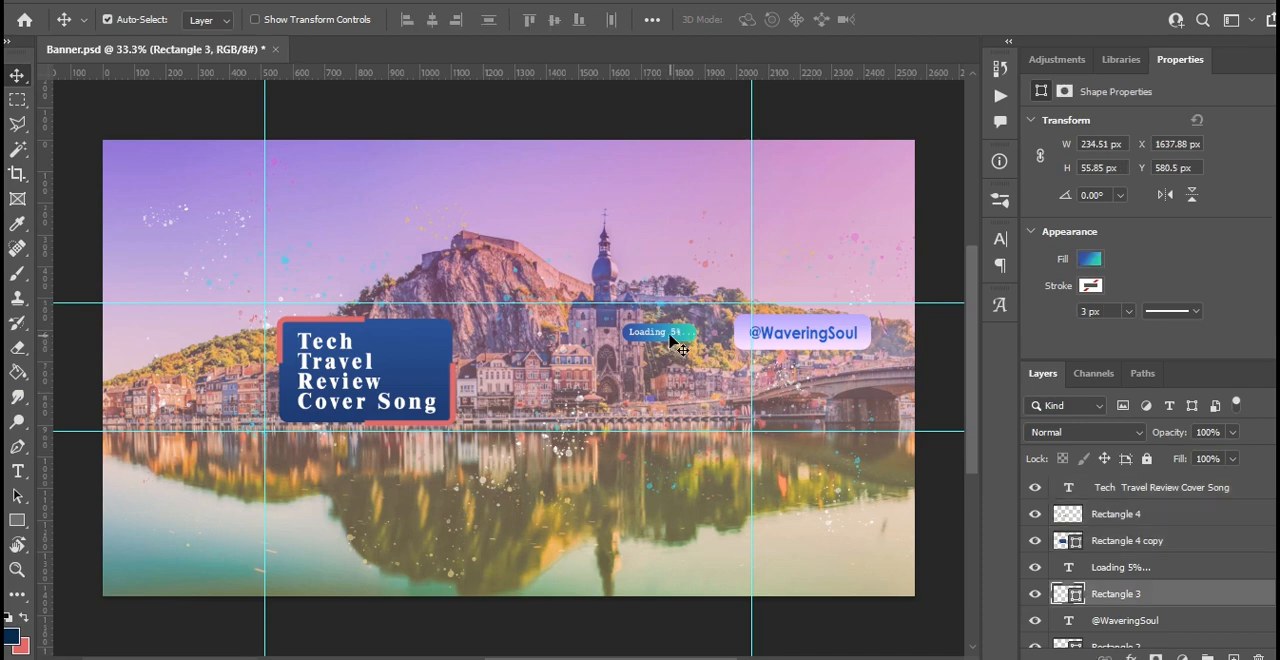
left_click_drag(675, 340, 683, 374)
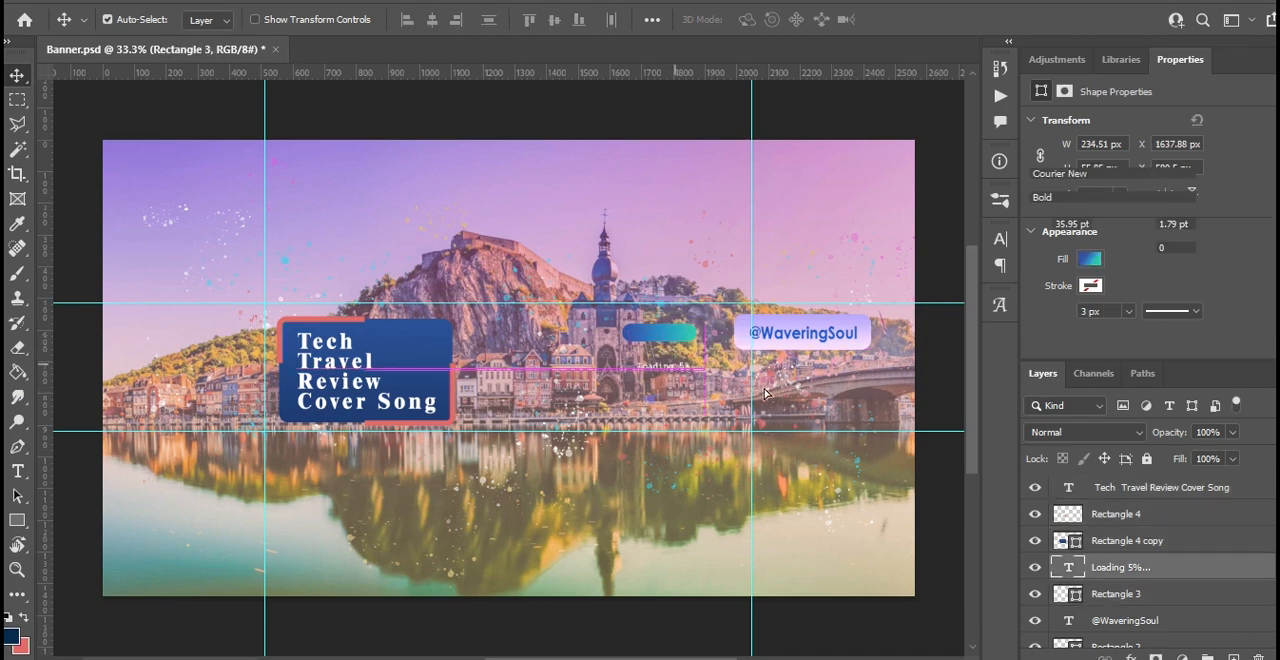
key("ctrl+z")
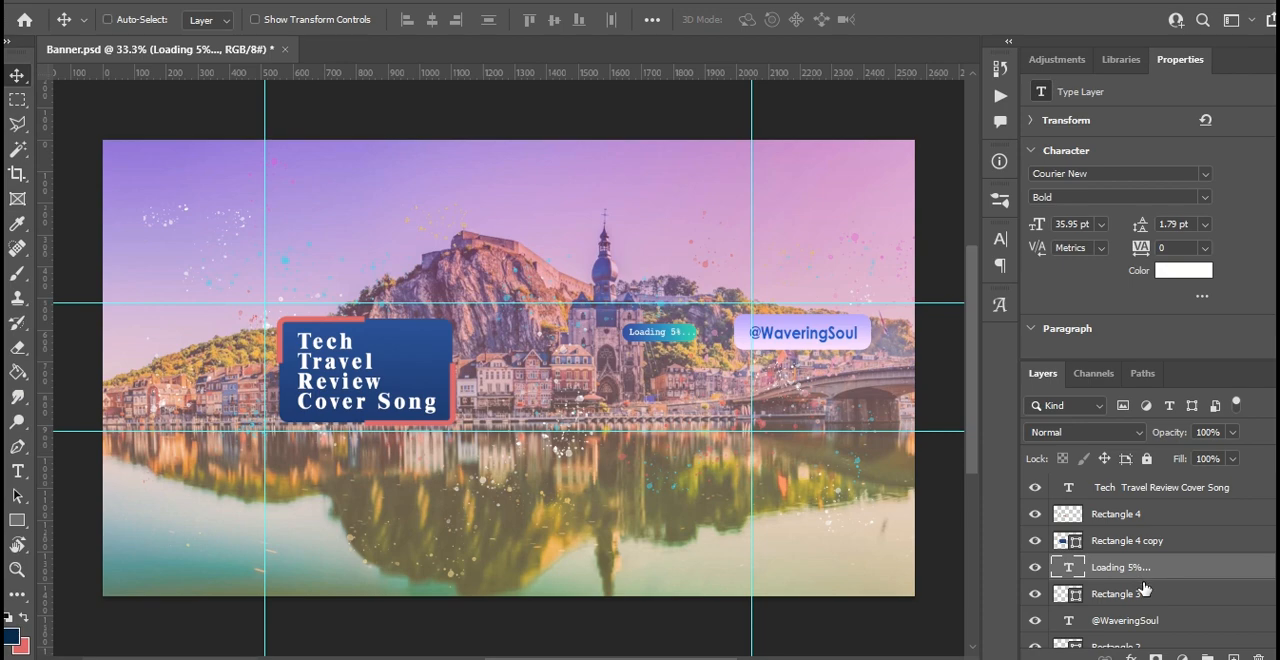
- Scale the Loading 5%... text and its Rectangle 3 background to about 177%, move them to about X 1784 px, Y 842 px, and save the banner
left_click(1146, 594, "shift")
key("ctrl+t")
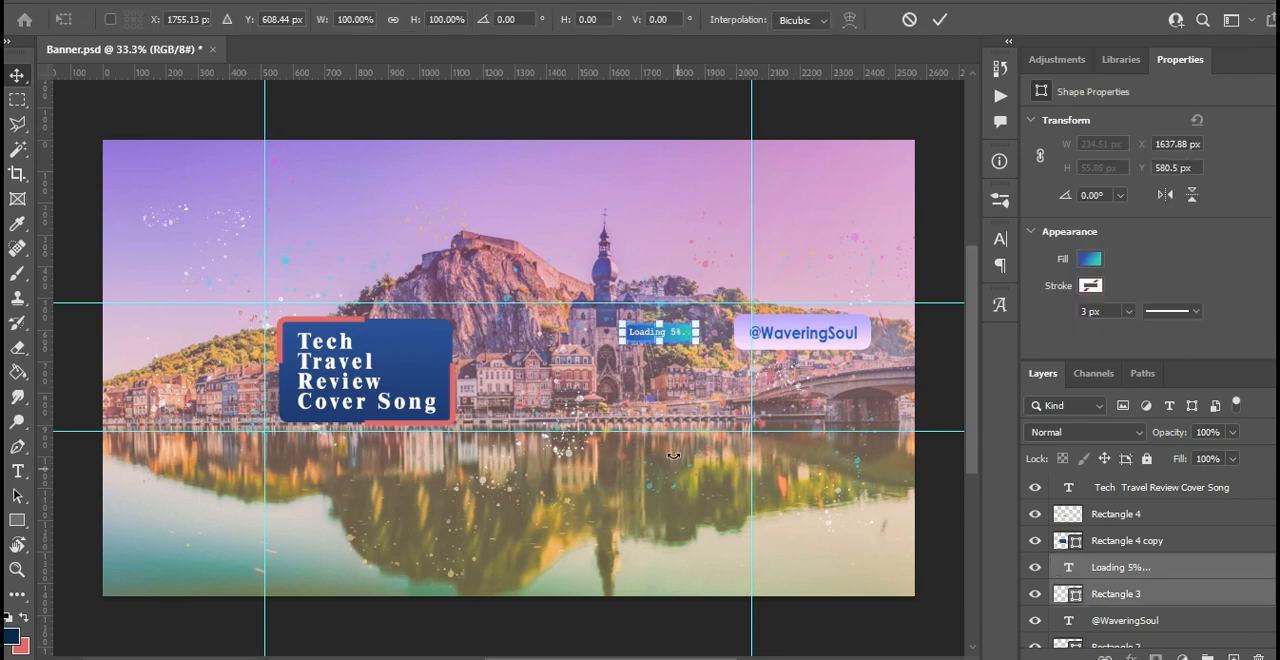
left_click_drag(695, 347, 698, 412)
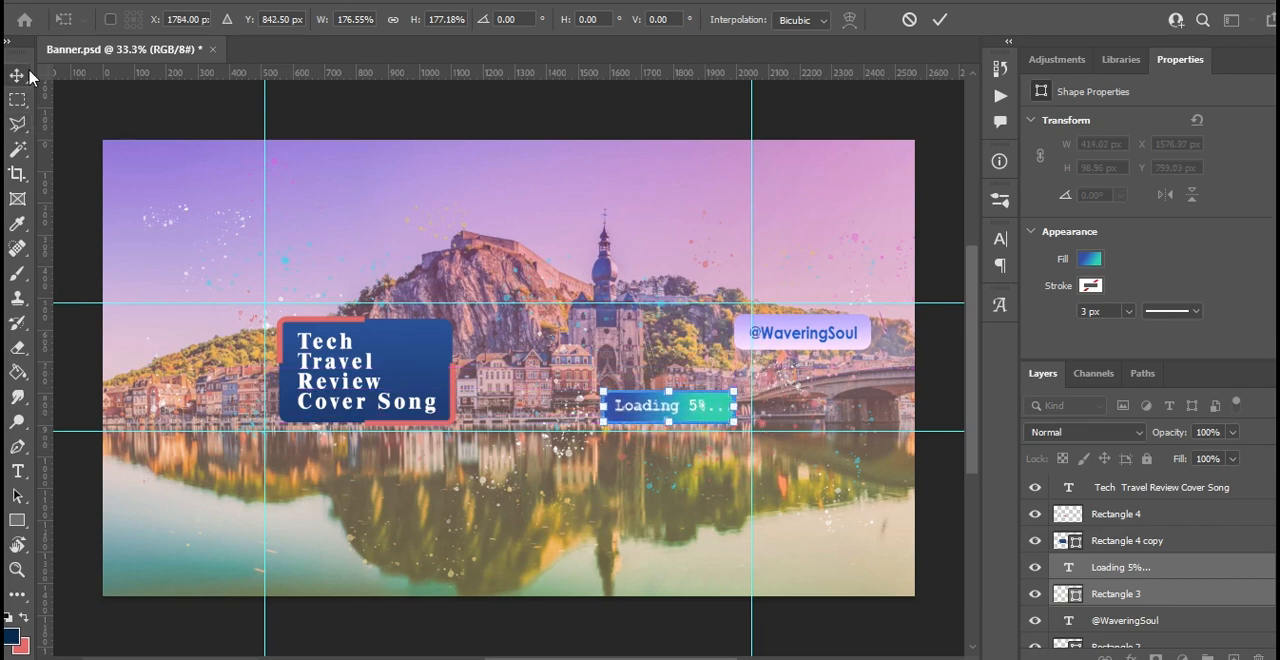
key("Return")
key("ctrl+s")
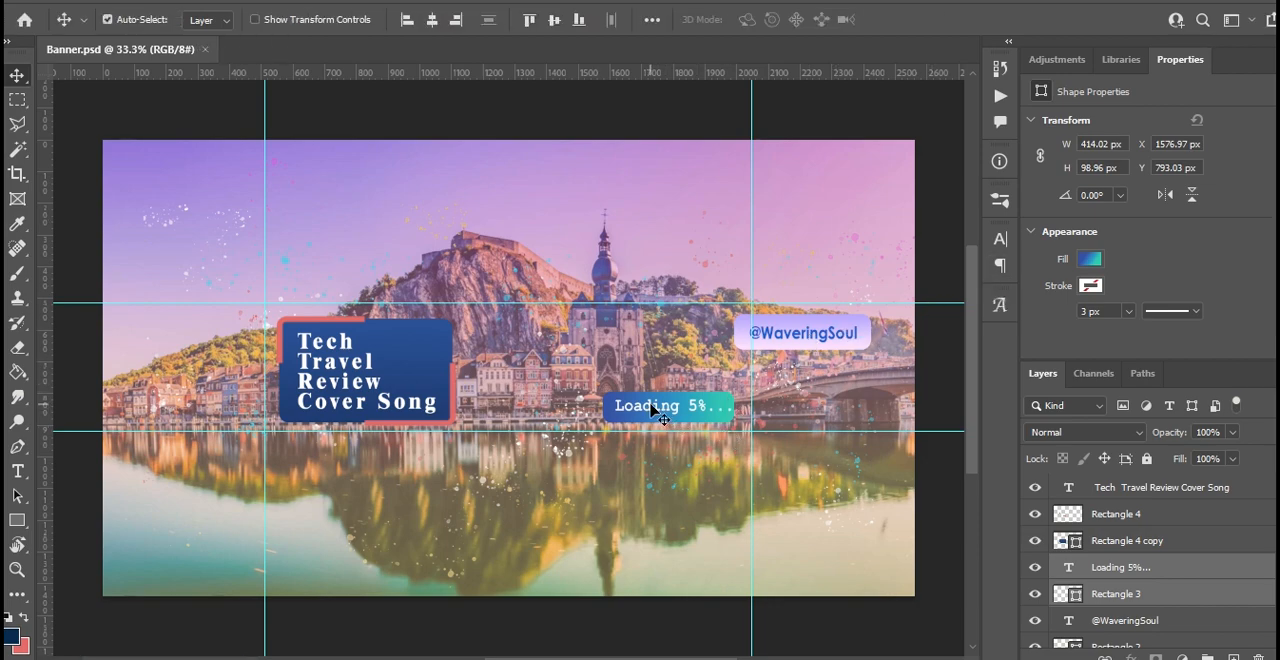
- Nudge the Loading 5%... text slightly down to the vertical middle of its rectangle
left_click_drag(650, 404, 653, 406)
key("ctrl+z")
left_click(1141, 571)
key("Down")
key("Down")
key("Down")
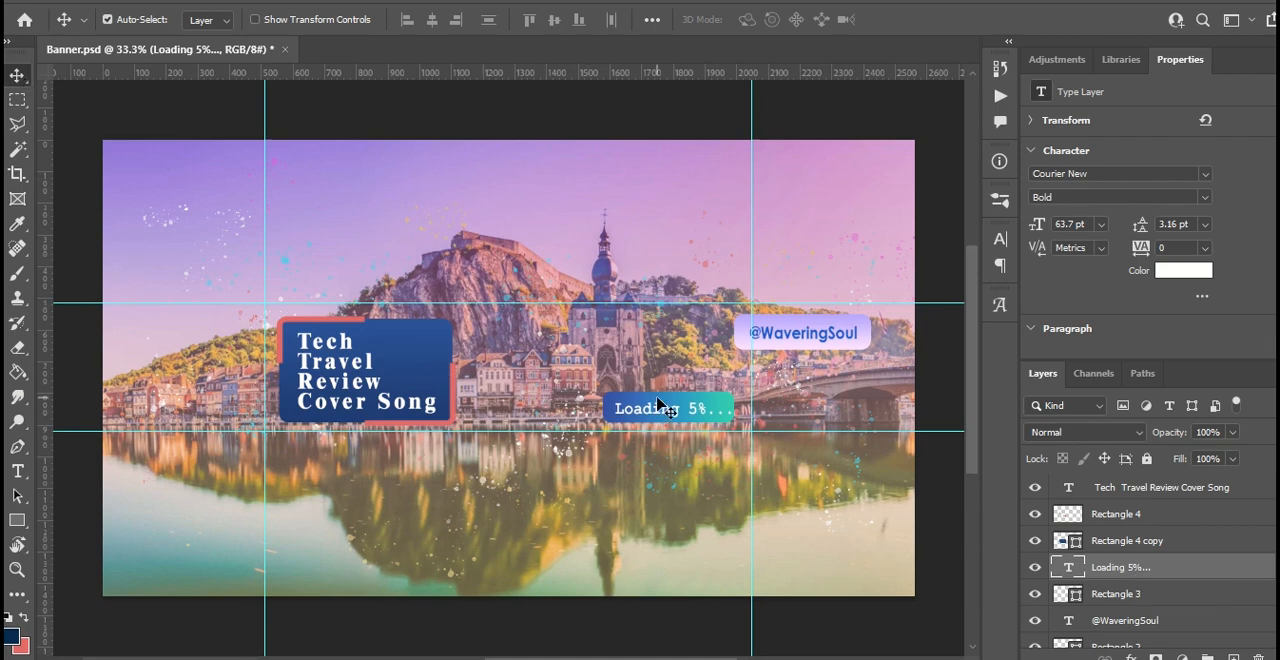
- Lower the opacity of the Dinant-Belgium-1440x960 photo layer to 53%
left_click(626, 206)
scroll(1114, 596, "down", 2)
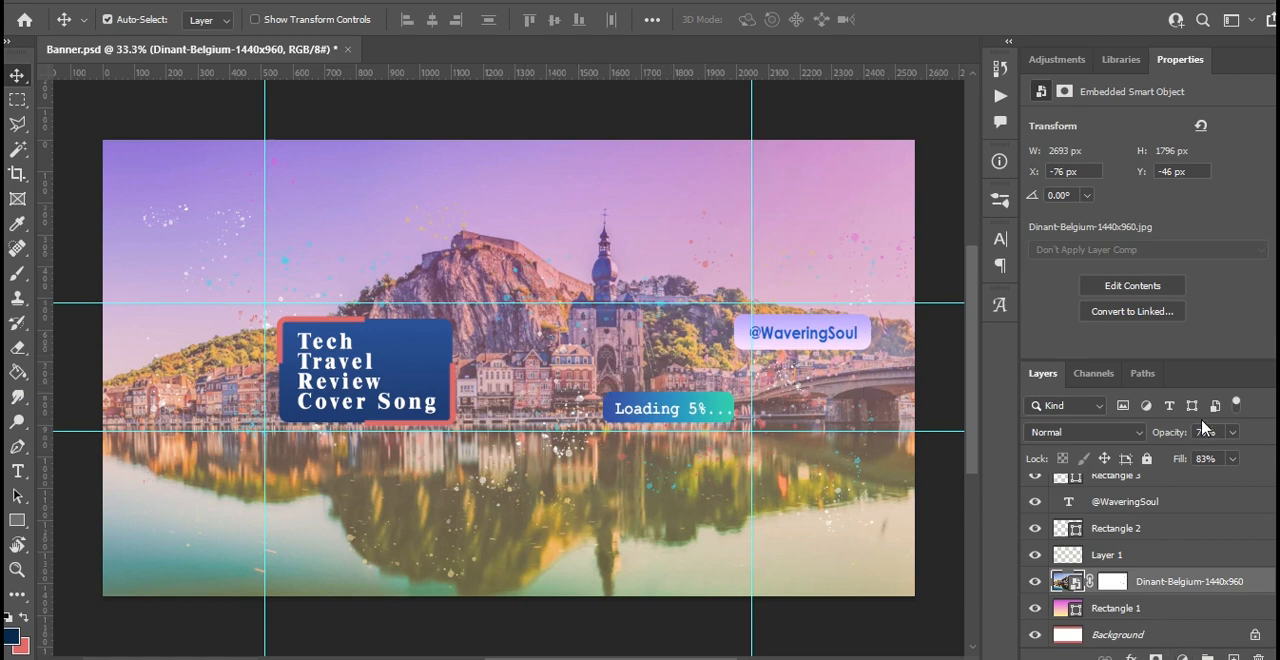
left_click(1233, 432)
left_click_drag(1220, 457, 1214, 460)
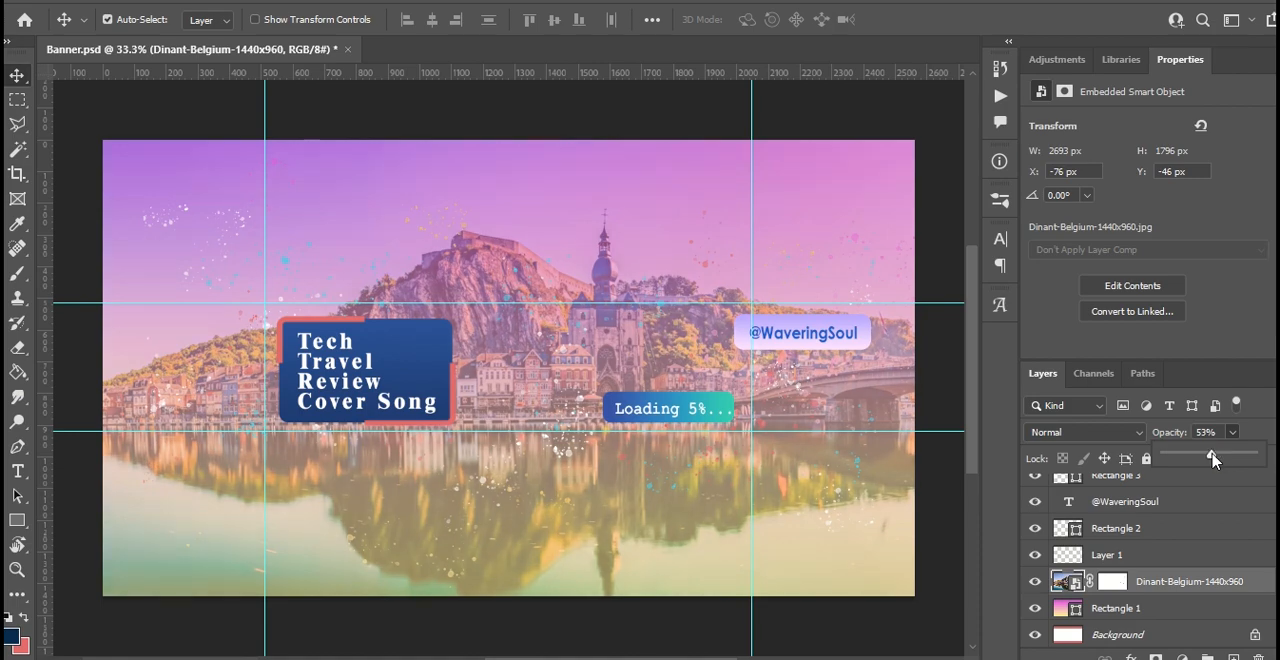
left_click(1238, 347)
- Set the Dinant-Belgium photo layer's fill to 77% and its opacity to 50%, leaving the layer deselected
left_click(1233, 458)
left_click(1214, 482)
left_click_drag(1218, 487, 1228, 483)
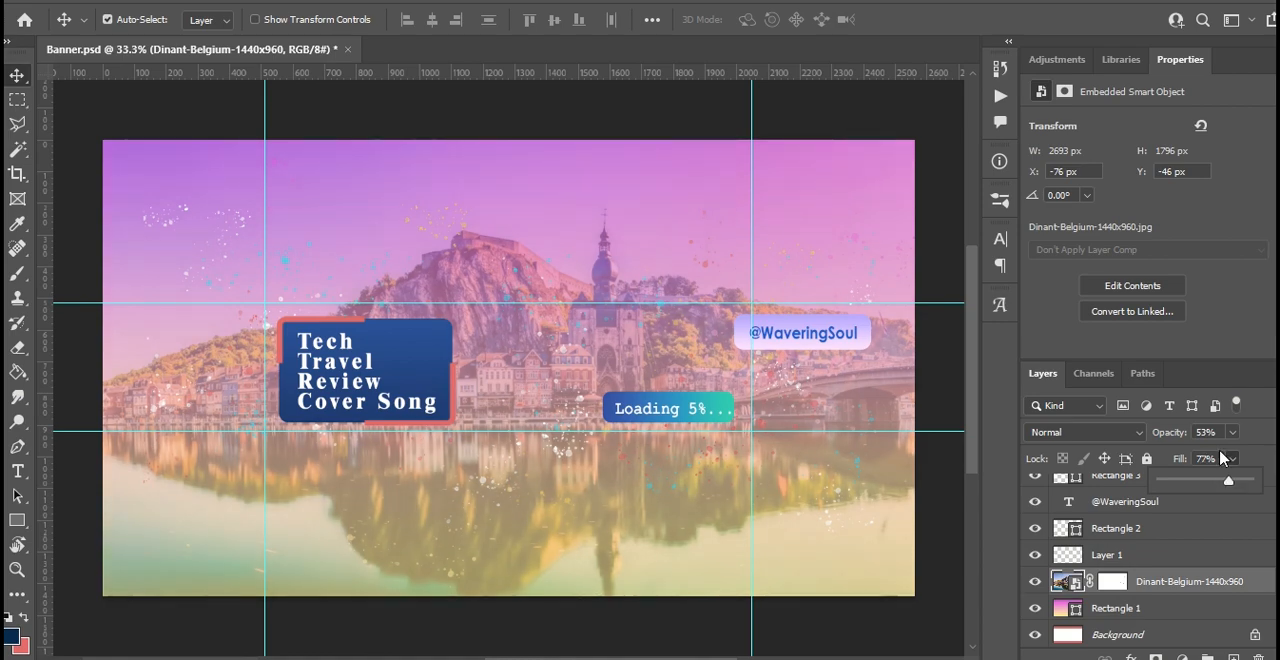
left_click(1234, 432)
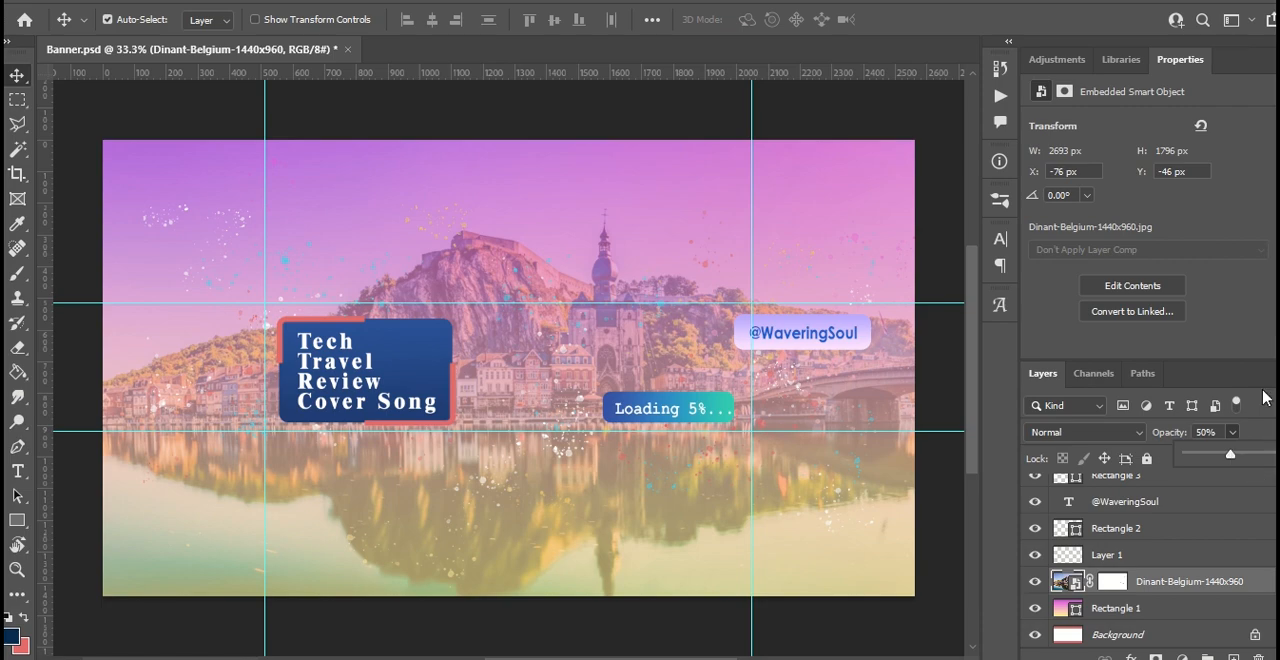
left_click(932, 250)
left_click(932, 250)
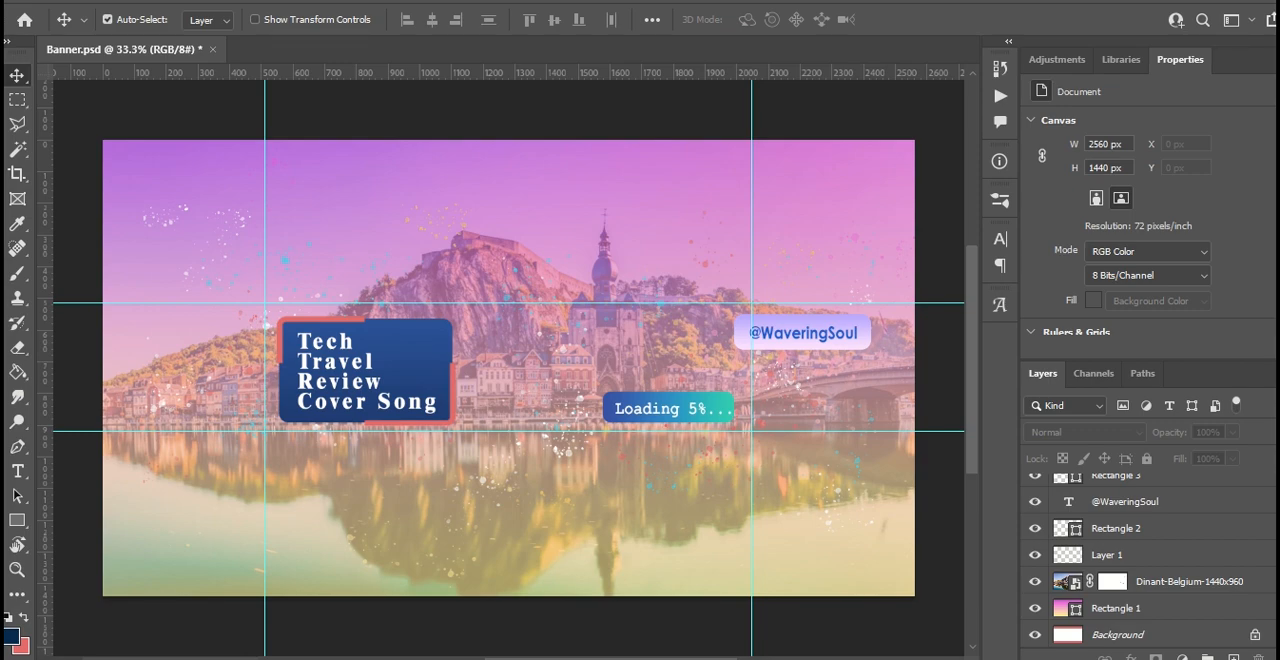
- Place the klipartz.com microphone image from the Youtube Channel Banner folder into the banner document
right_click(396, 658)
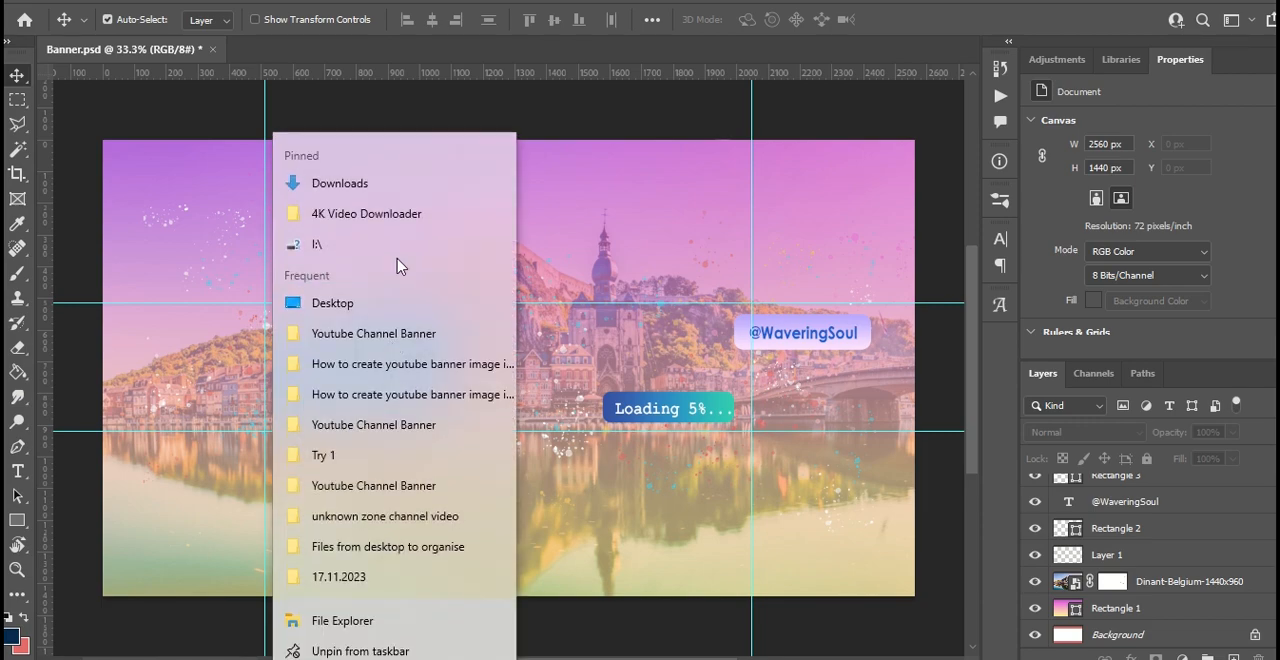
left_click(392, 336)
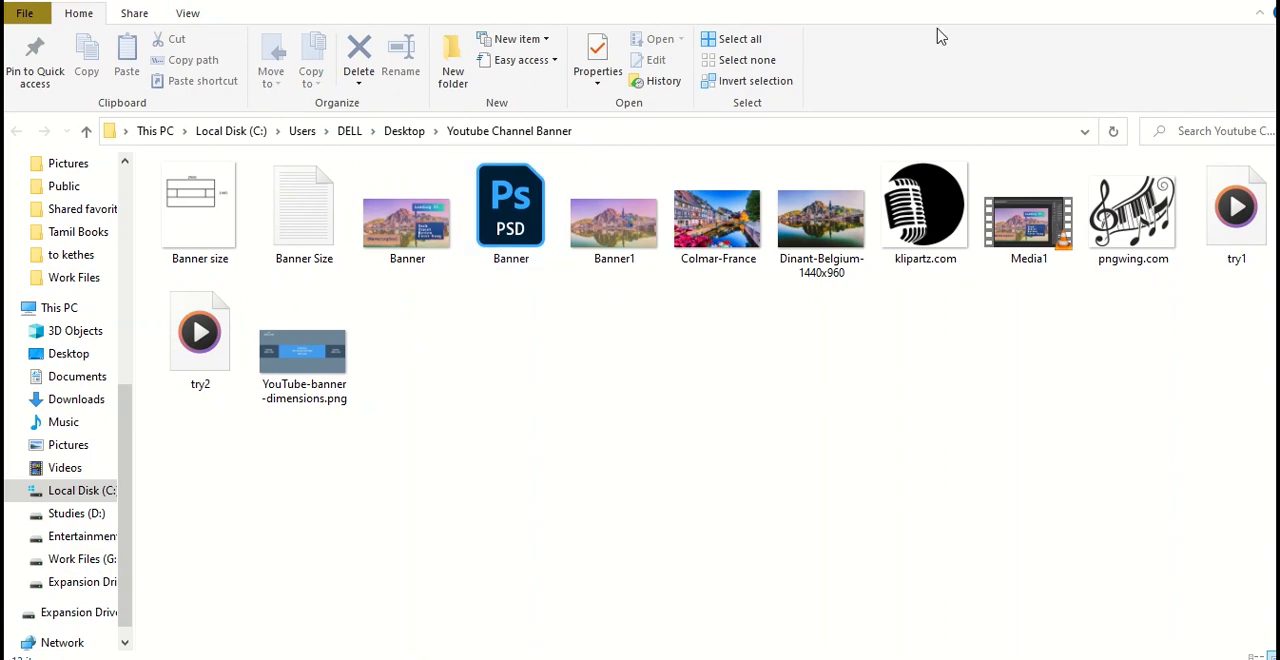
left_click(1224, 1)
scroll(374, 510, "down", 2)
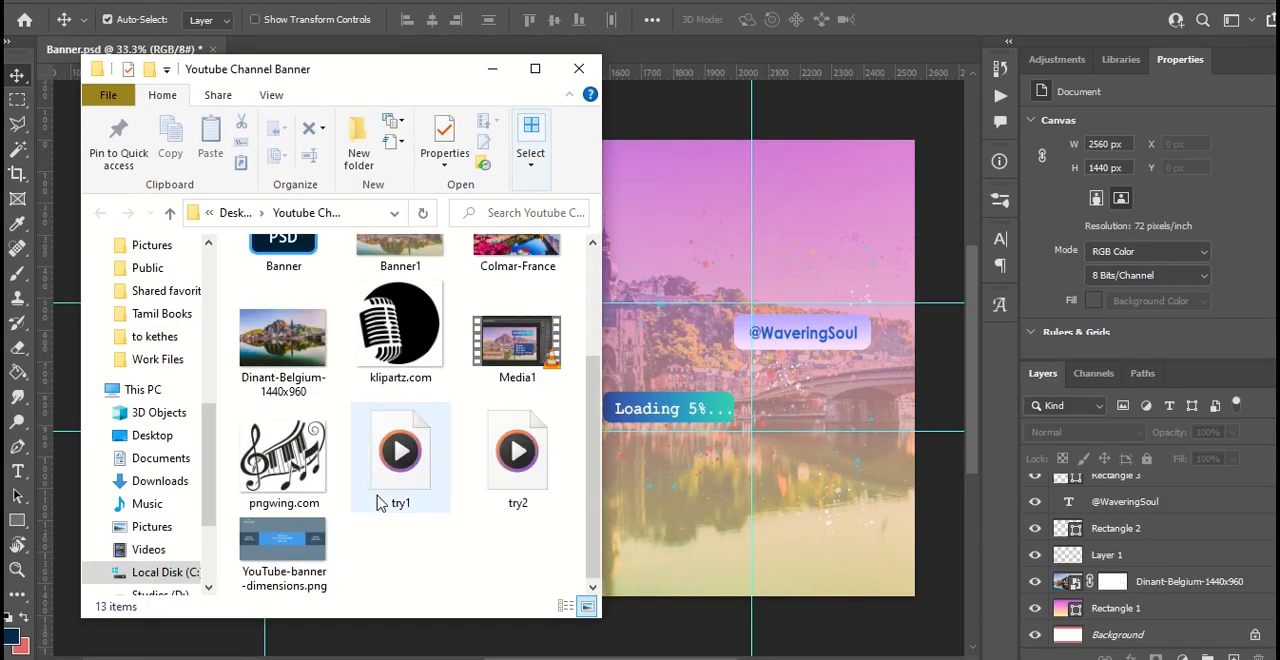
left_click_drag(390, 365, 670, 372)
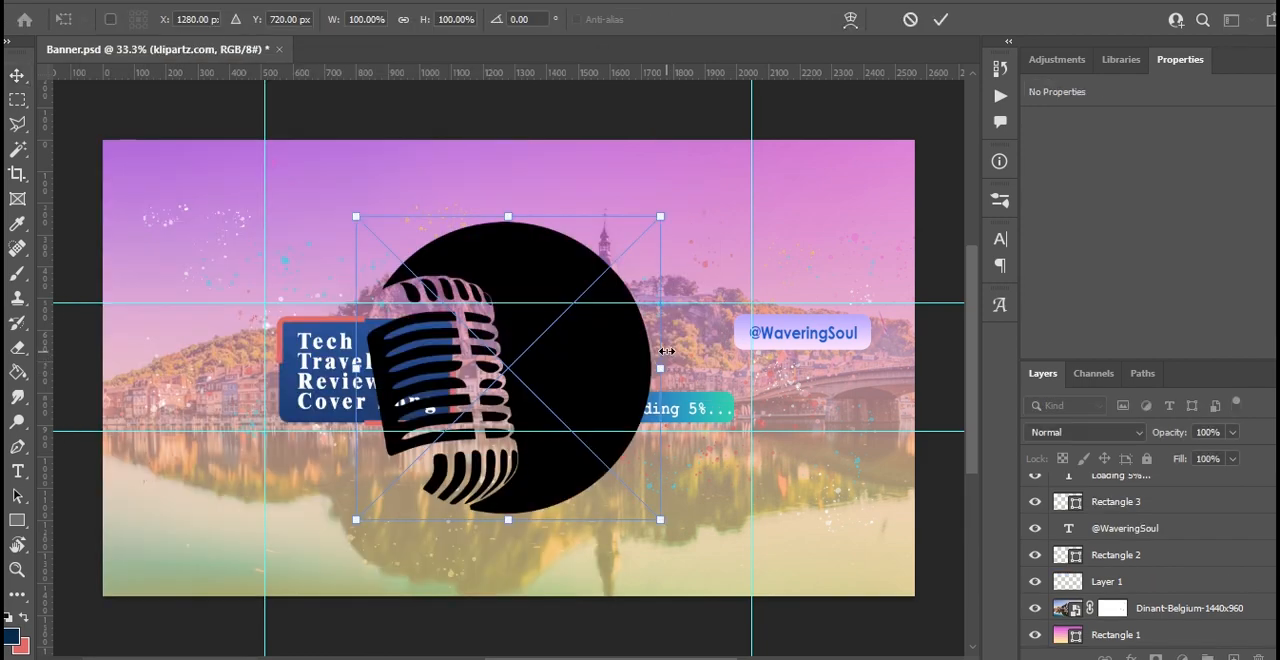
- Scale the placed microphone image to about 18.5% and move it to about X 1326 px, Y 647 px between the labels
left_click_drag(357, 215, 489, 333)
left_click(17, 75)
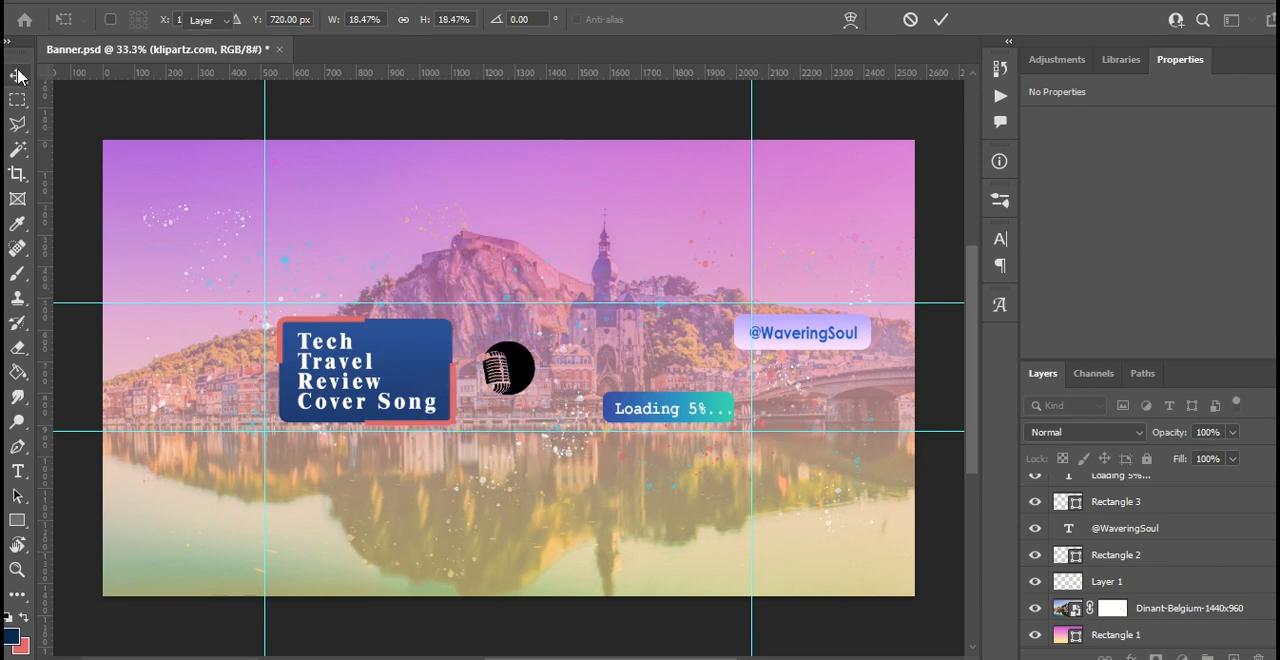
left_click_drag(524, 386, 558, 381)
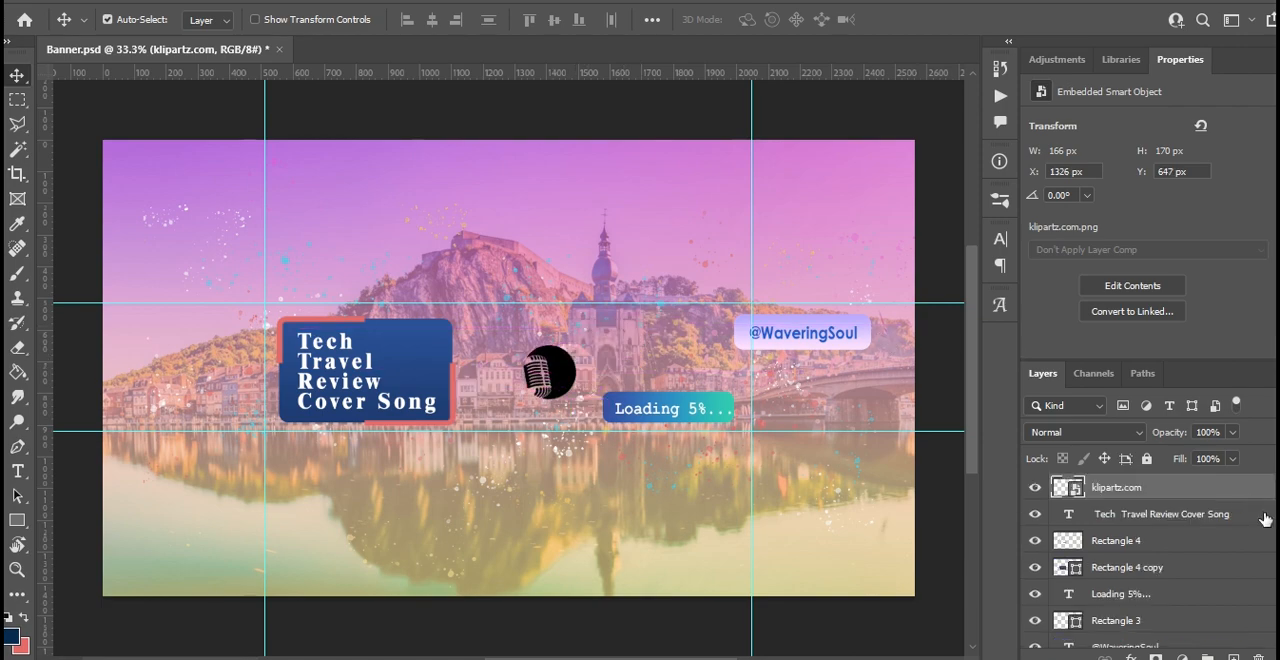
- Add a Gradient Overlay style to the klipartz.com microphone layer and open its gradient for editing
right_click(1128, 494)
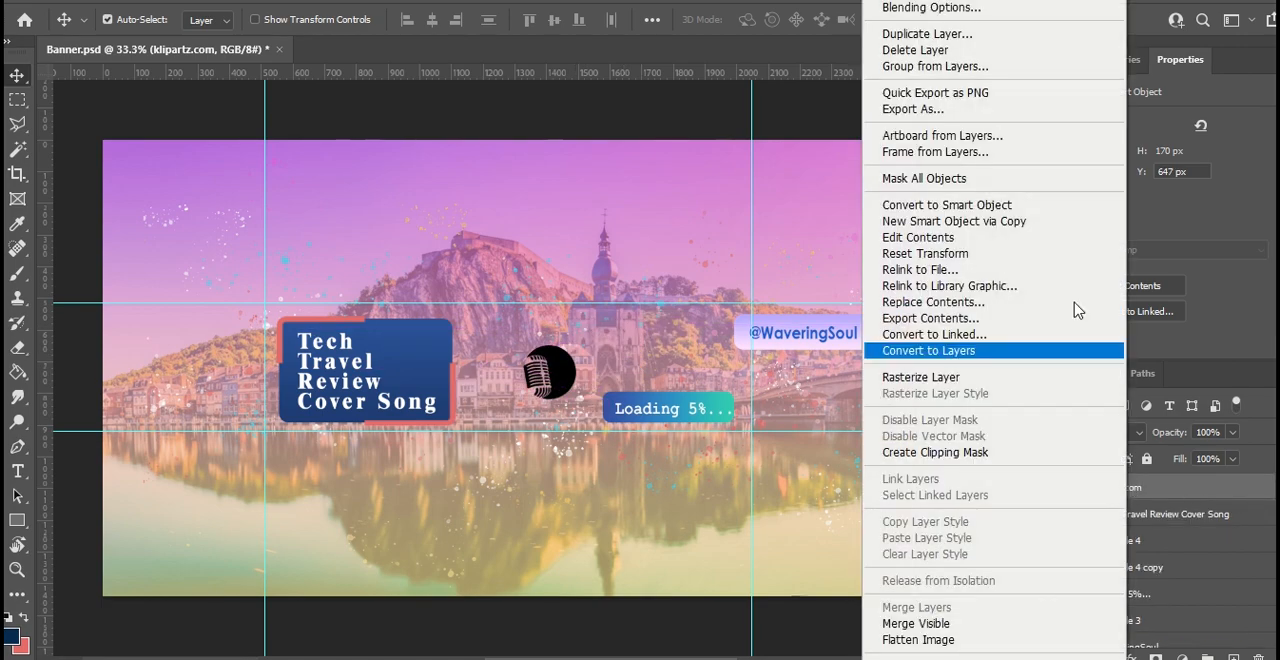
left_click(1009, 20)
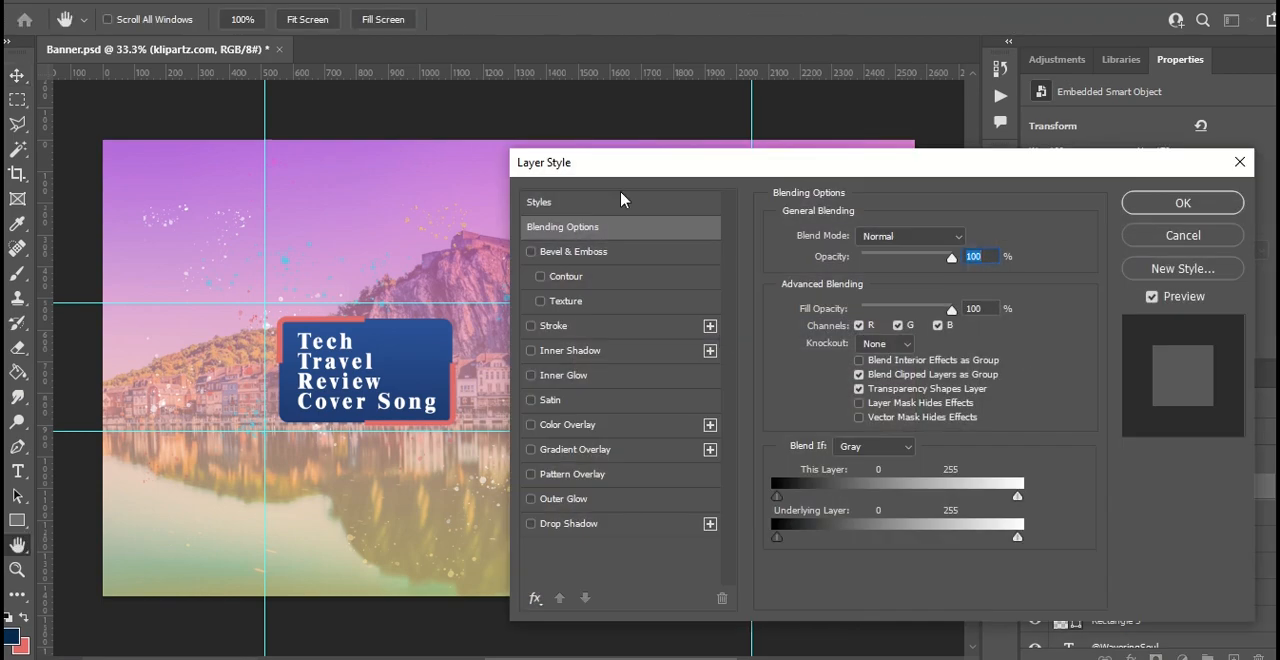
left_click_drag(629, 172, 803, 191)
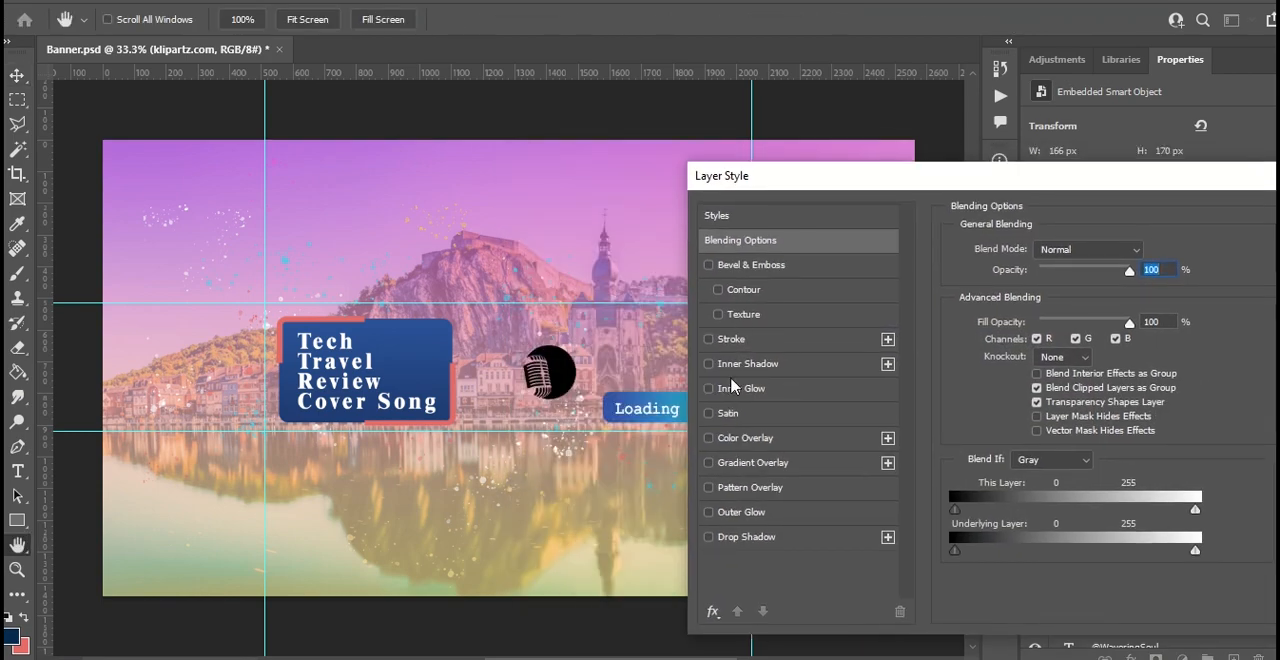
left_click(740, 463)
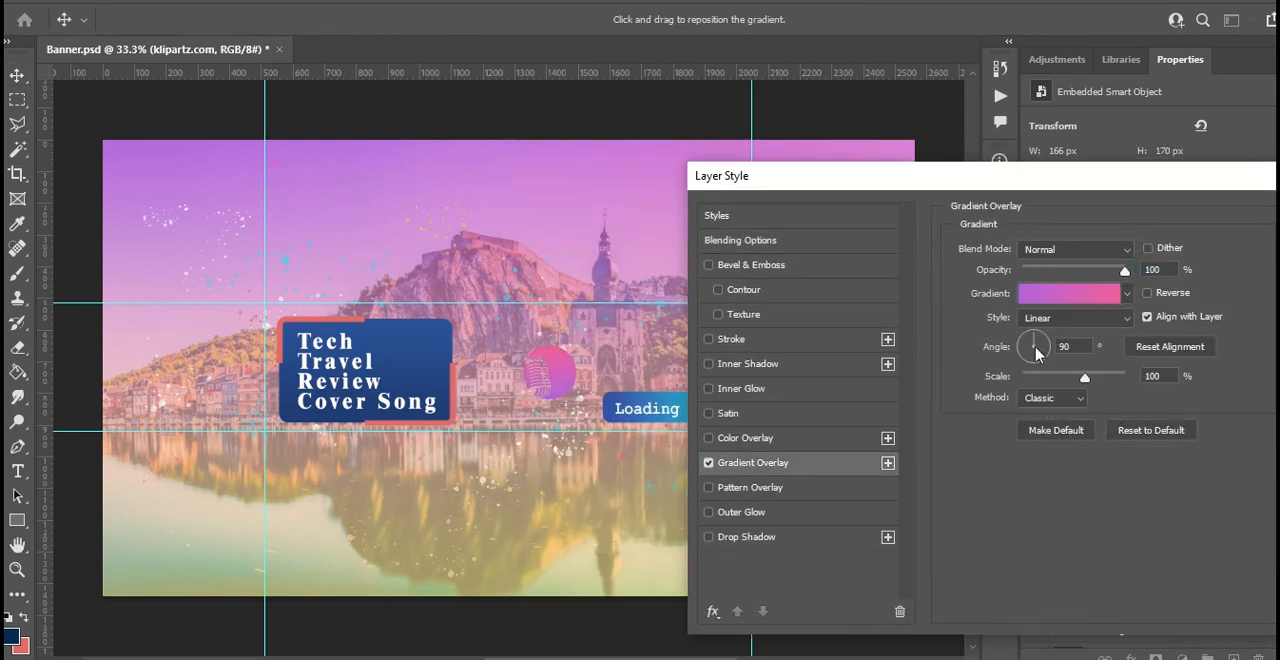
left_click(1057, 294)
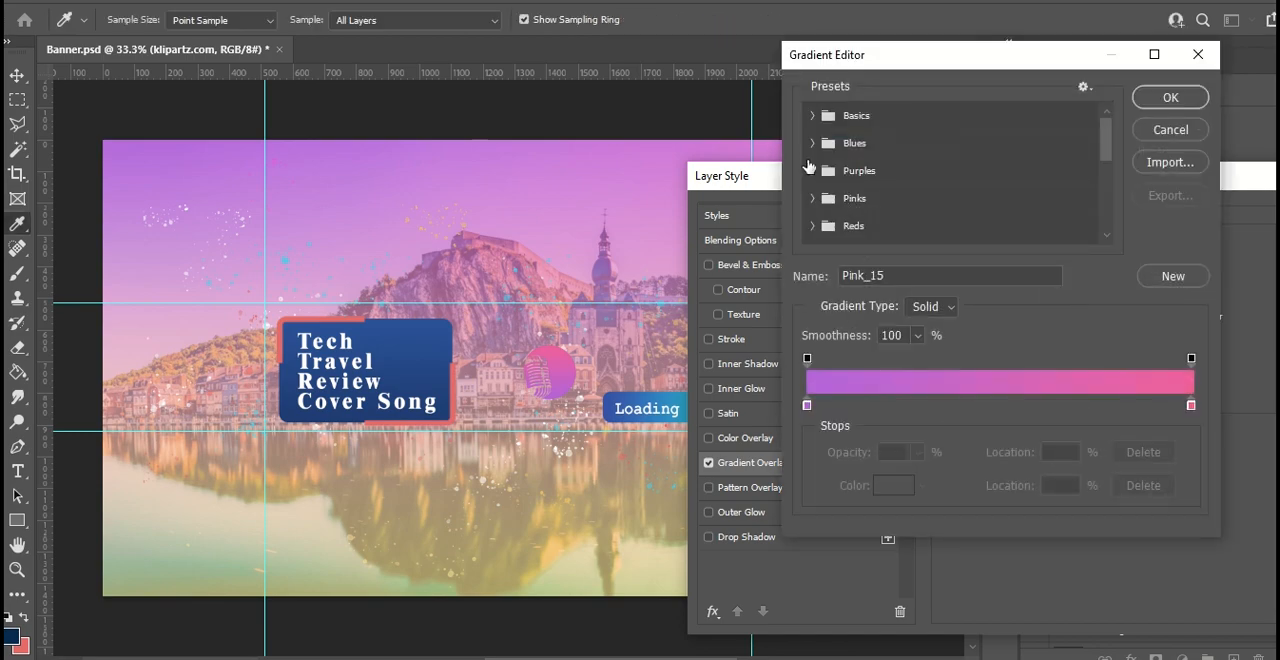
- Try the Pink_16 and Red_06 gradient presets on the microphone's overlay
left_click(815, 193)
scroll(955, 208, "down", 1)
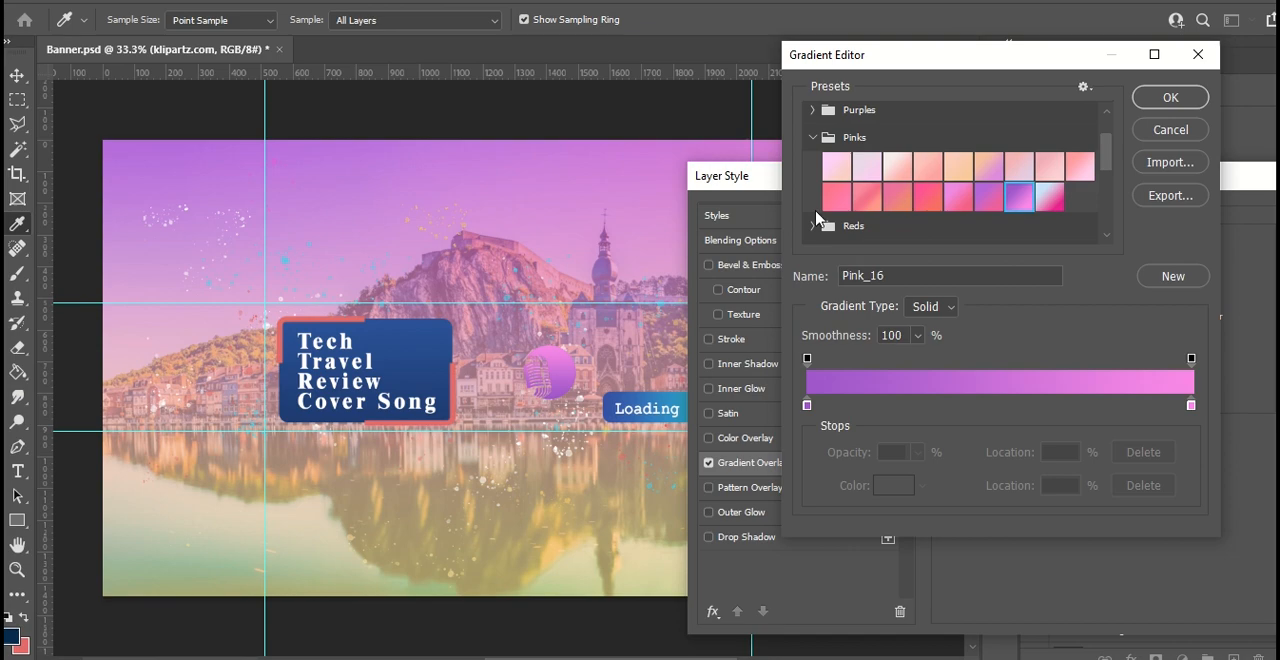
scroll(820, 222, "down", 2)
left_click(812, 150)
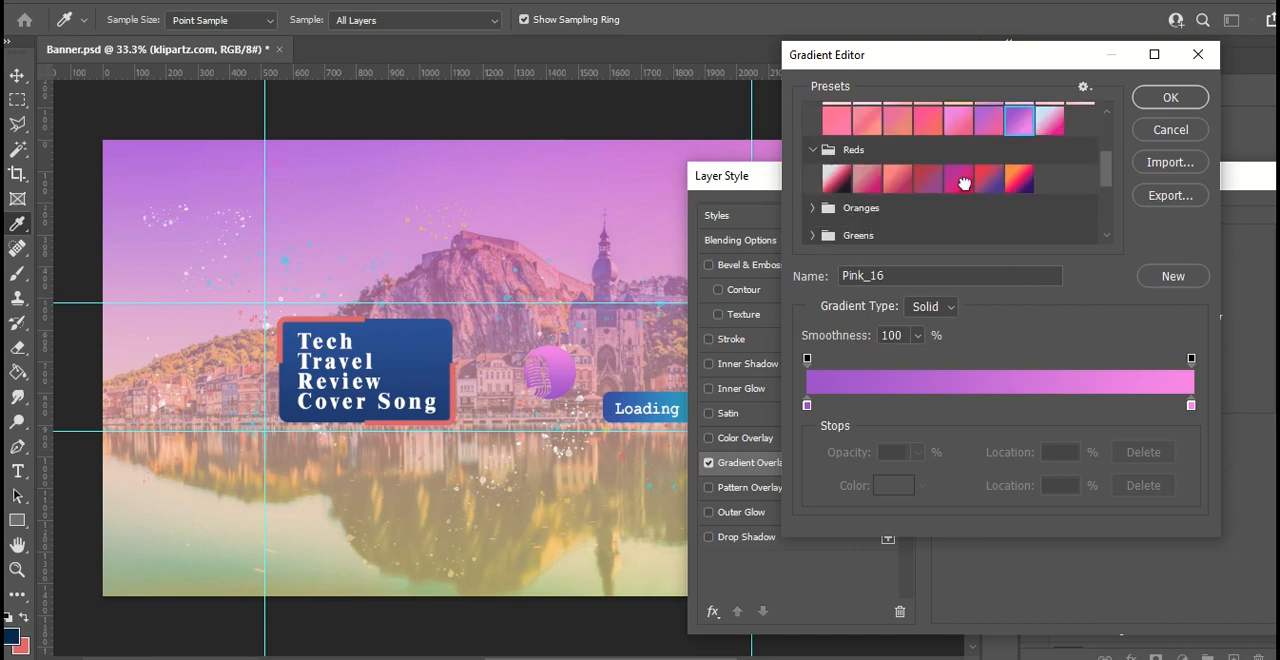
left_click(962, 182)
left_click(990, 184)
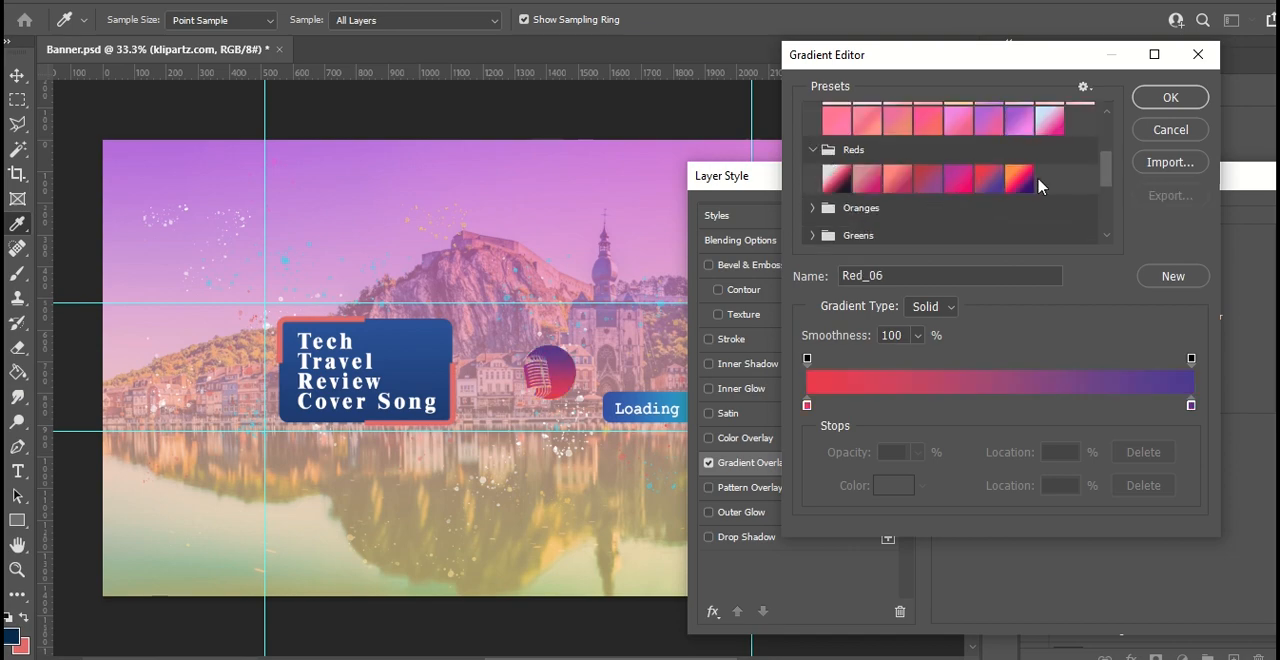
- Try several presets from the Oranges group, including Orange_07 and Orange_10, on the microphone's gradient overlay
scroll(835, 180, "down", 2)
left_click(816, 165)
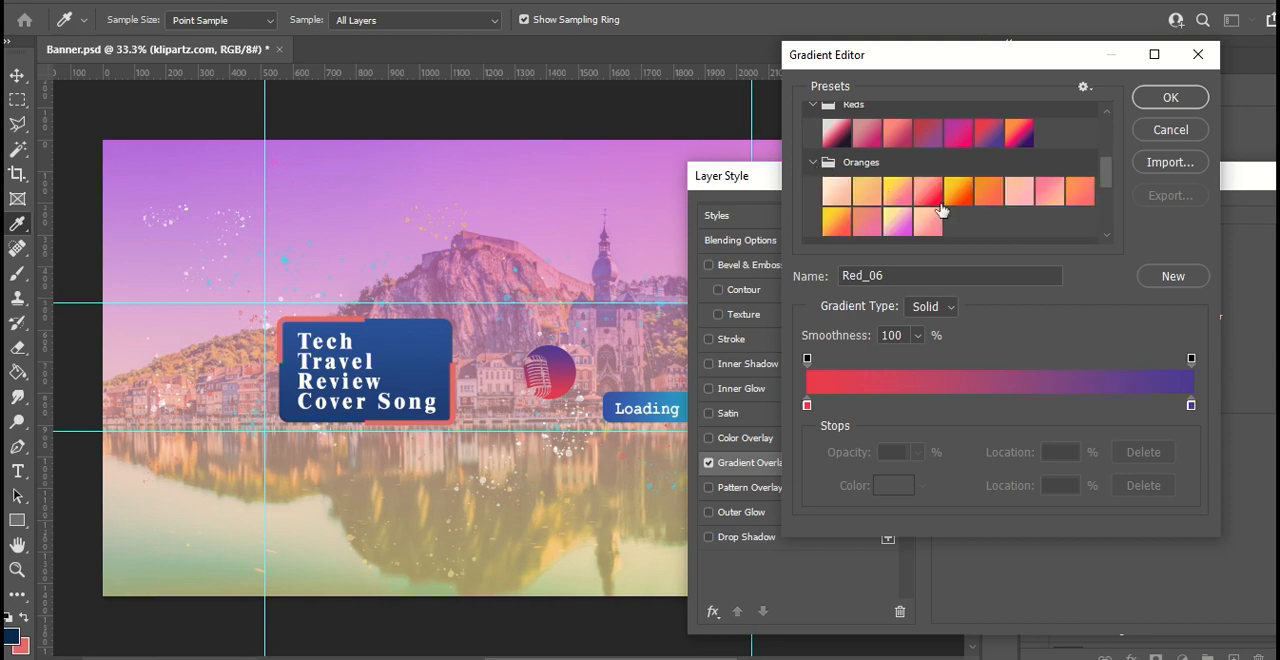
left_click(929, 192)
left_click(1018, 190)
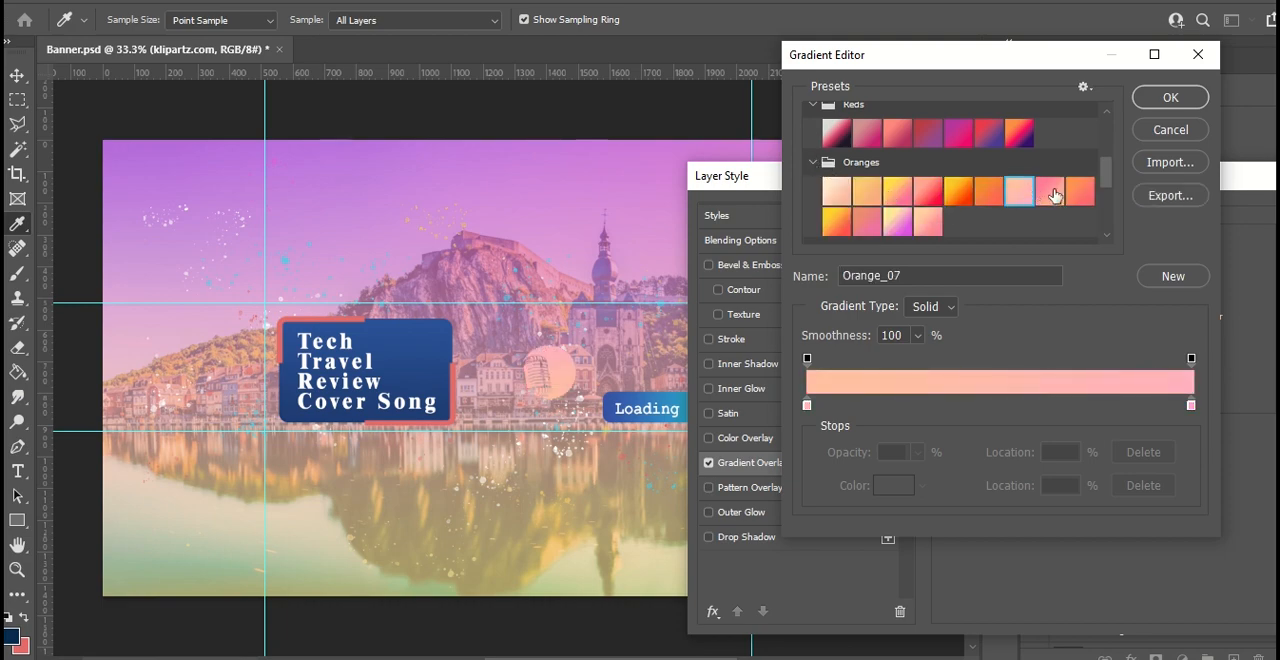
left_click(1050, 194)
left_click(835, 218)
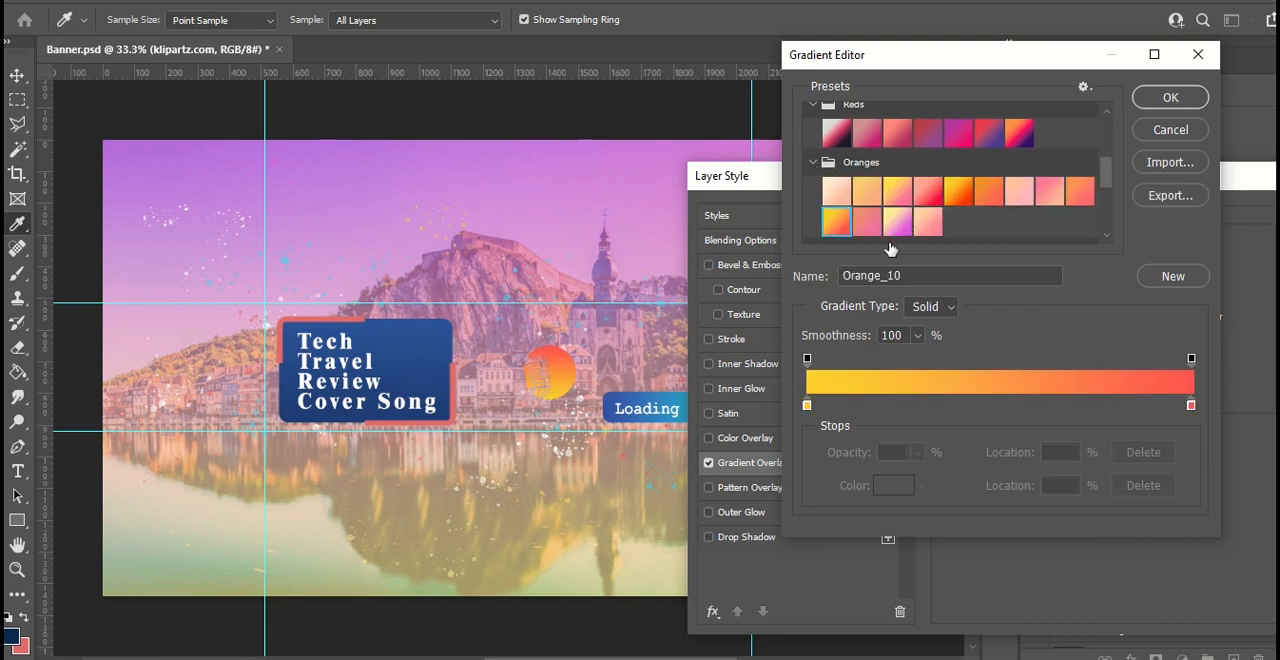
- Try presets from the Grays group, including Gray_02, on the microphone's gradient overlay
scroll(910, 187, "down", 3)
left_click(812, 203)
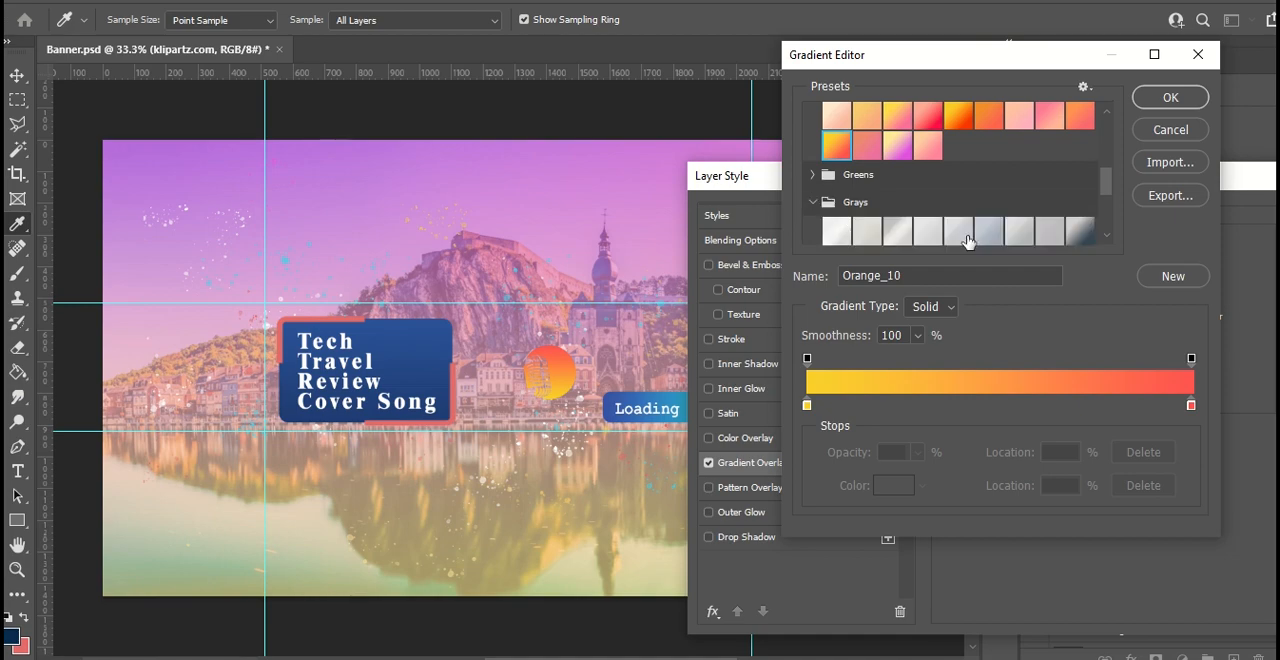
left_click(960, 230)
left_click(876, 236)
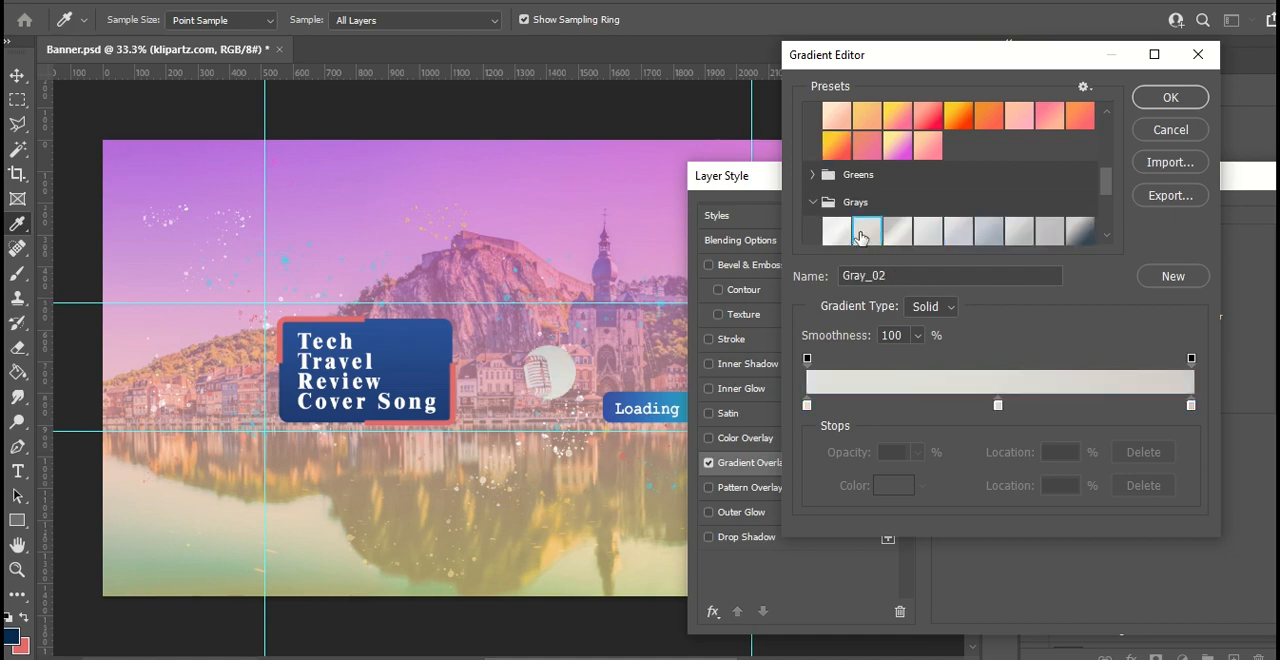
- Set the microphone's overlay gradient to the Green_05 preset from the Greens group and apply the layer style
left_click(813, 174)
left_click(865, 205)
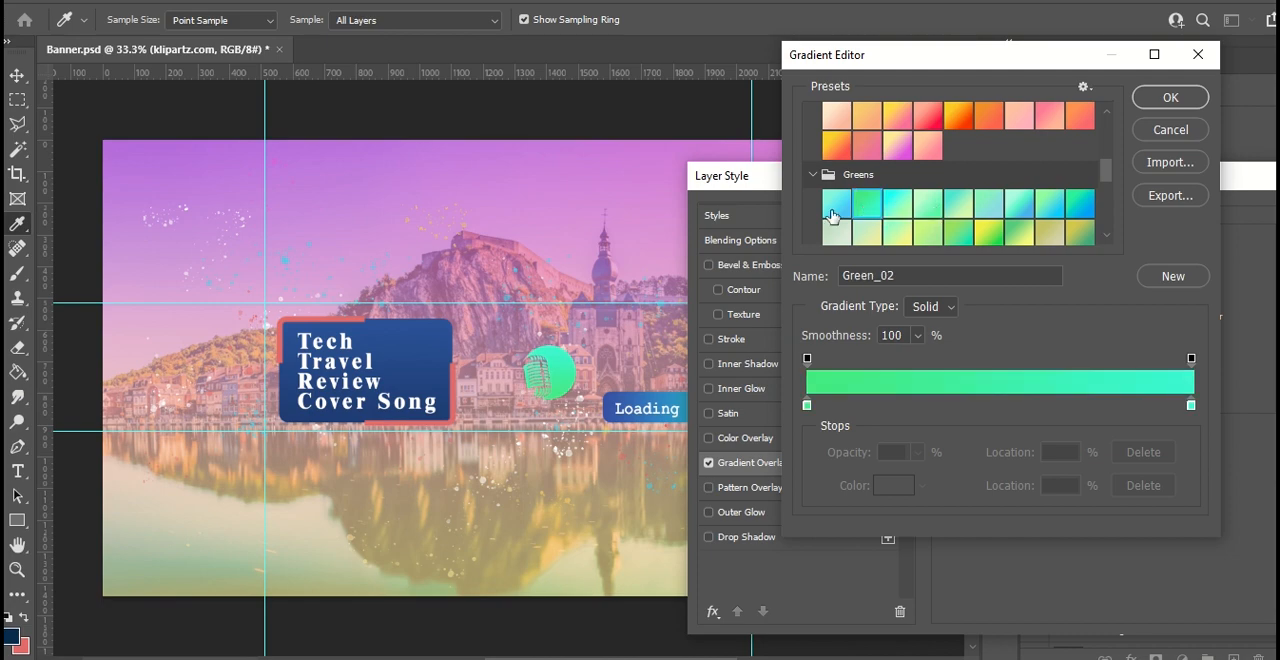
left_click(832, 214)
left_click(1050, 234)
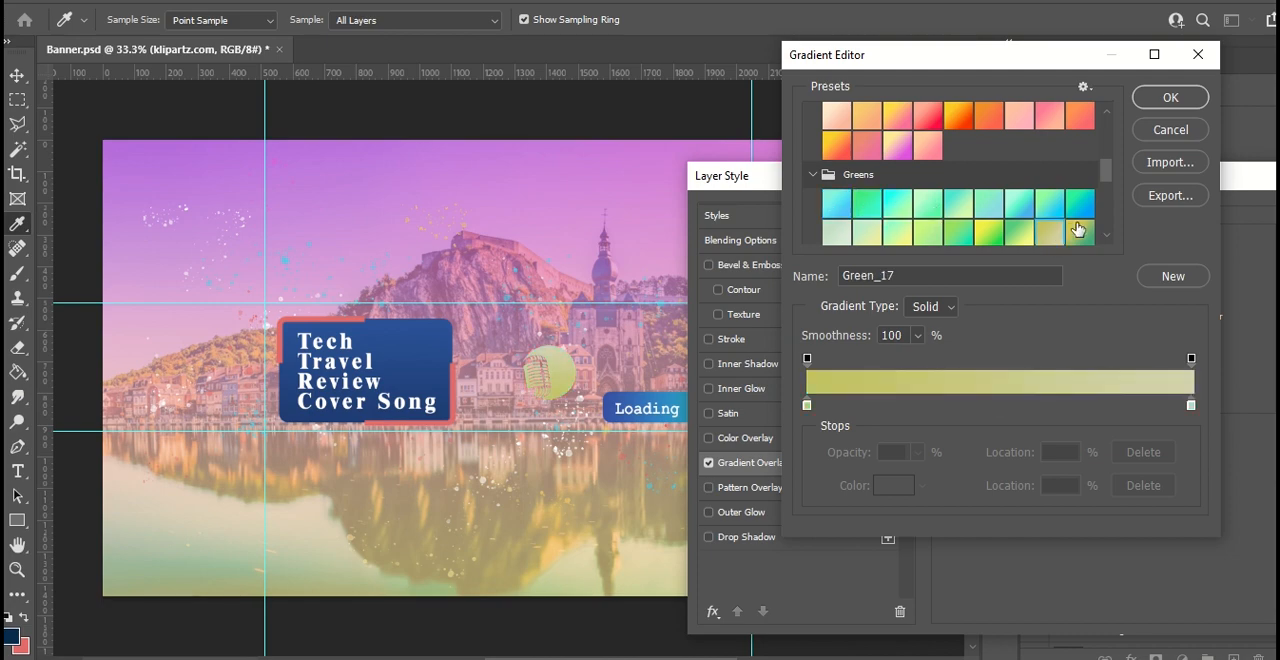
left_click(1078, 230)
left_click(947, 205)
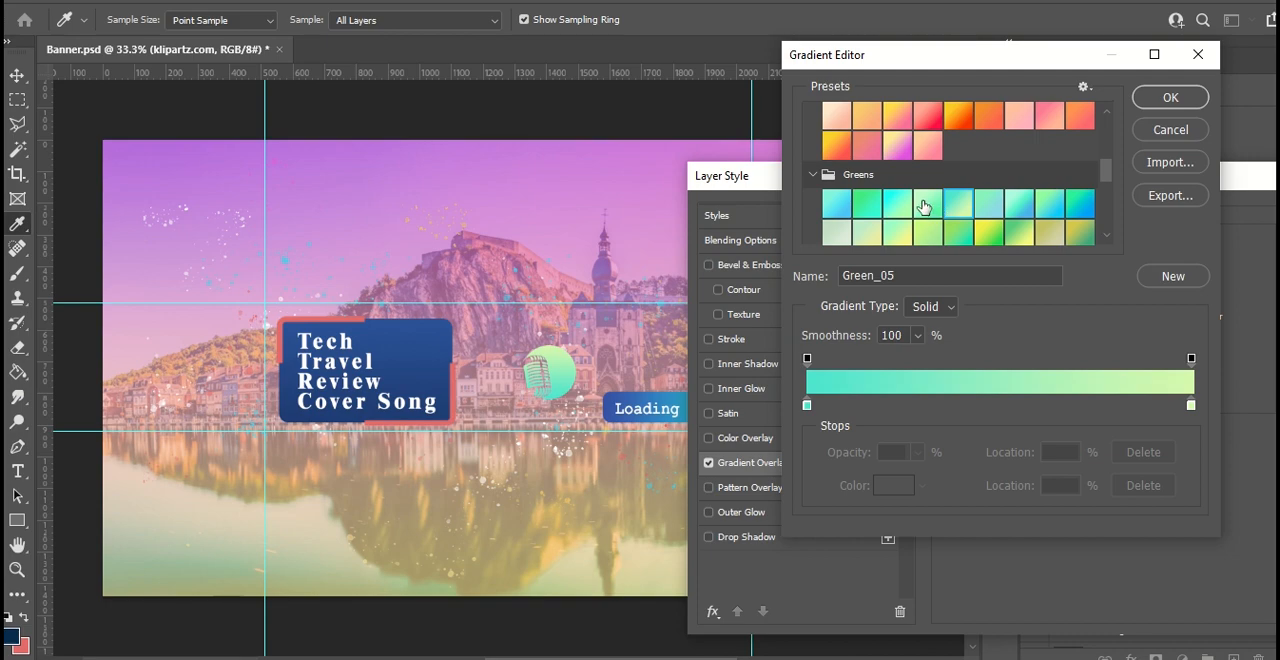
left_click(1170, 97)
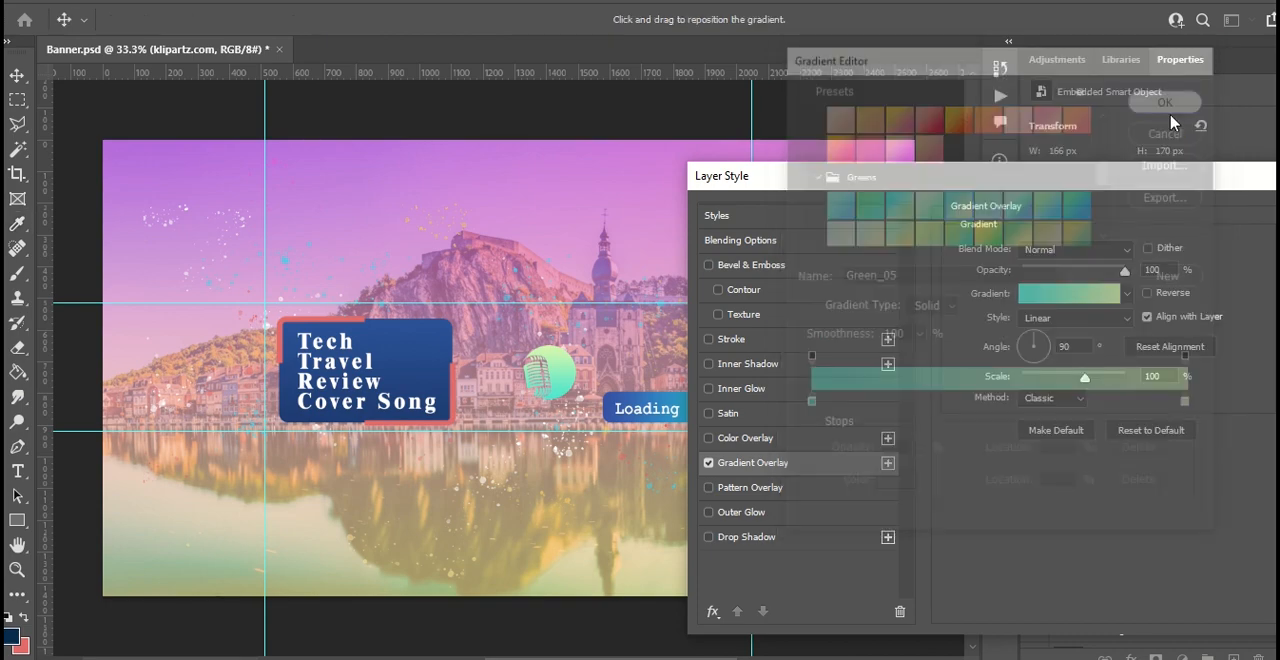
left_click_drag(1108, 180, 751, 167)
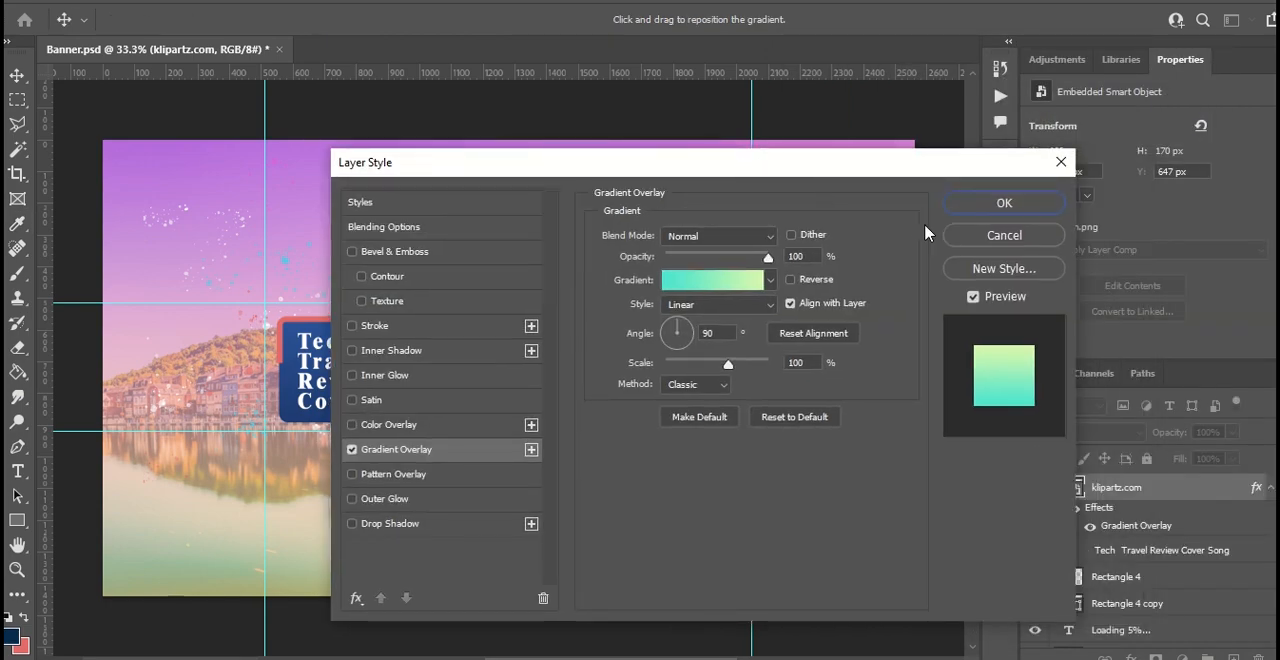
left_click(1020, 203)
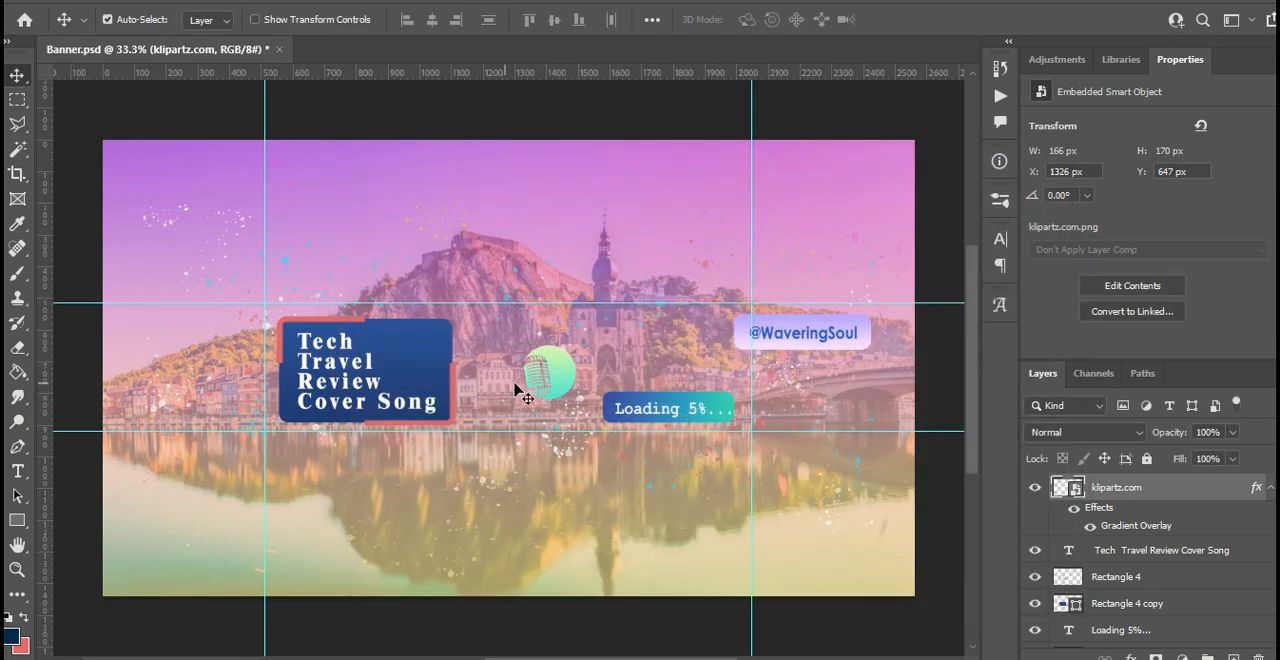
- Scale the microphone image to about 9.73% and place it beside "Tech" on the blue label at about X 873 px, Y 583 px
left_click_drag(537, 383, 405, 366)
key("ctrl+t")
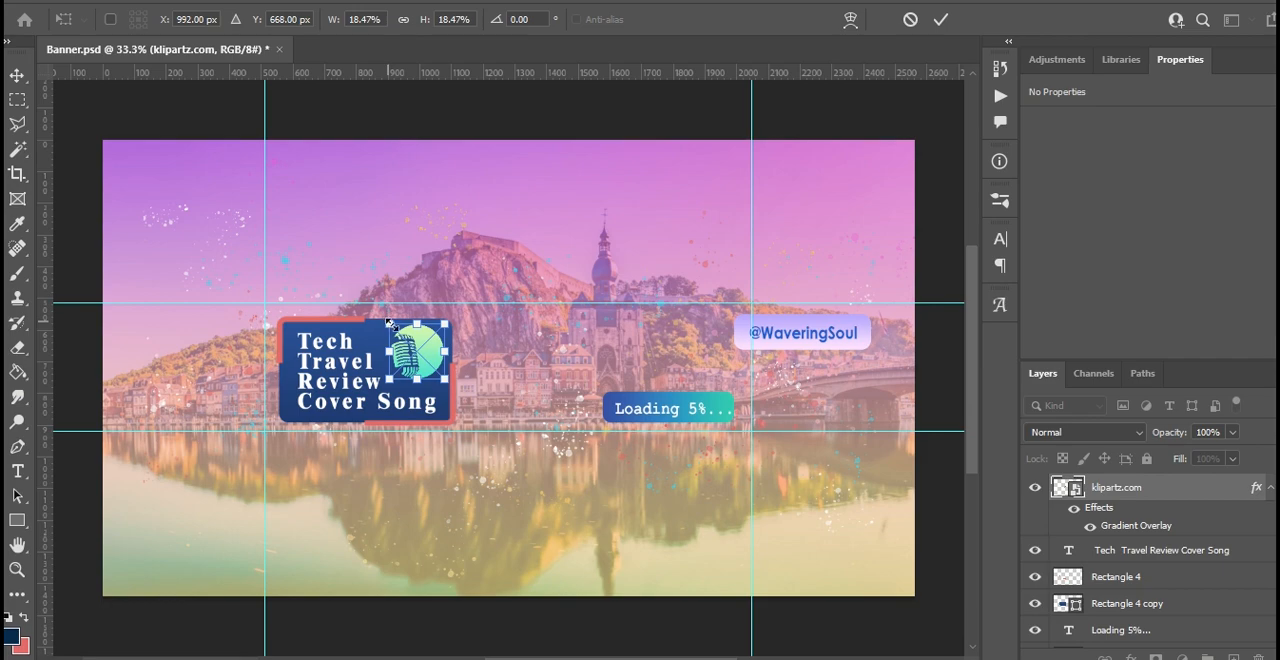
left_click_drag(389, 323, 404, 337)
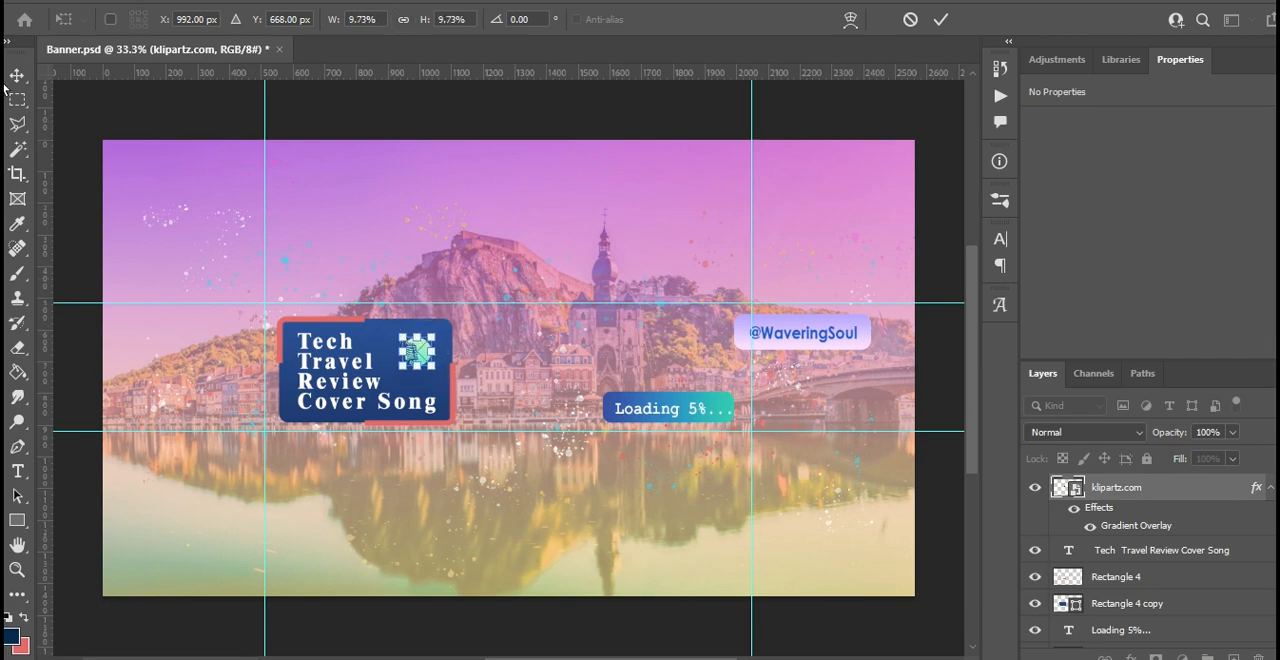
key("Return")
left_click_drag(404, 352, 386, 341)
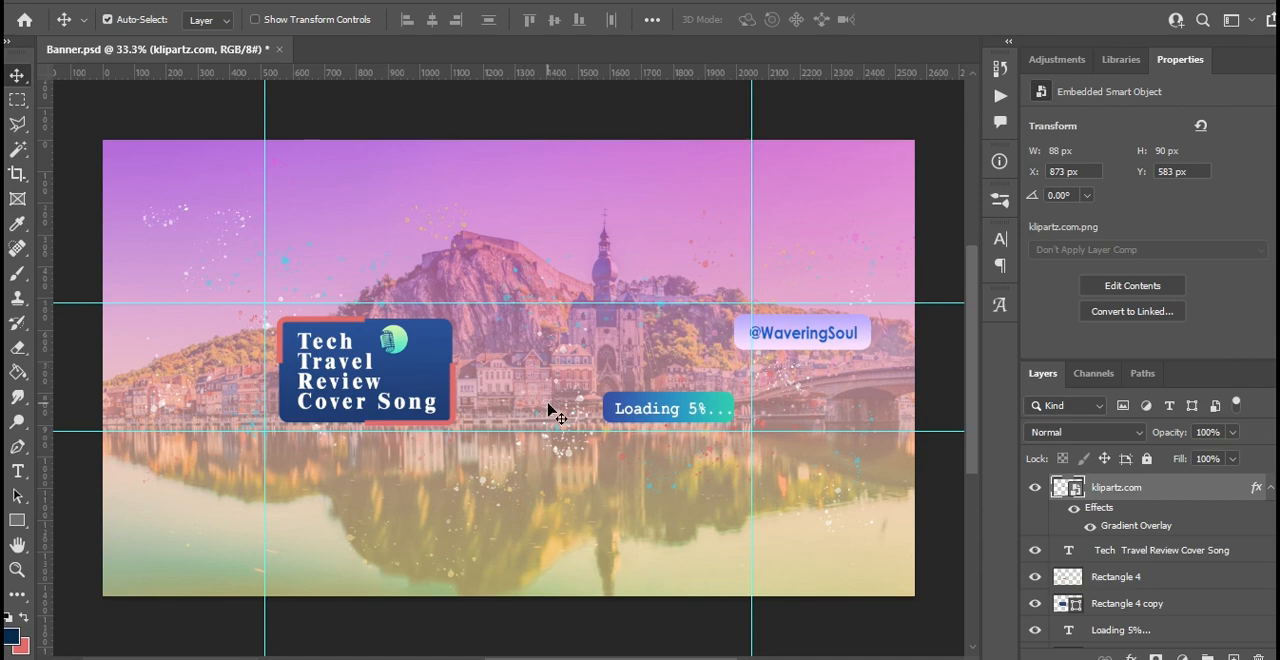
- Place the pngwing.com music-notes image, scaled to about 36.28%, above the Loading label at about X 1639 px, Y 543 px
key("alt+Tab")
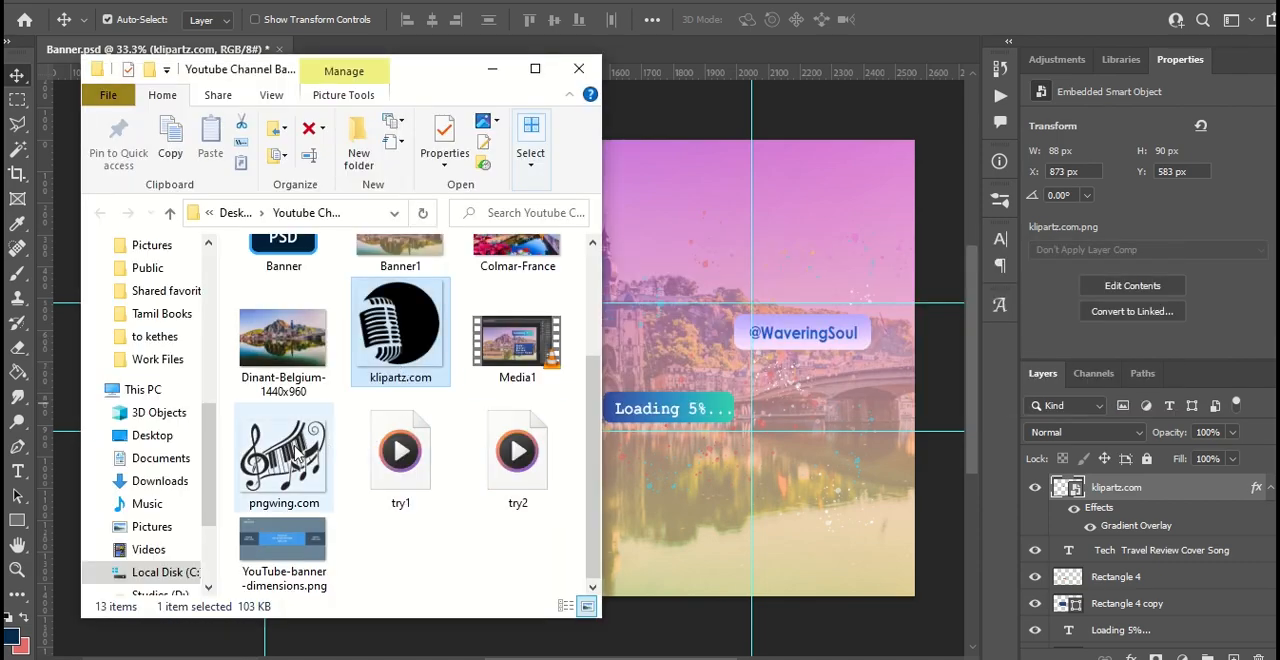
left_click_drag(297, 445, 661, 363)
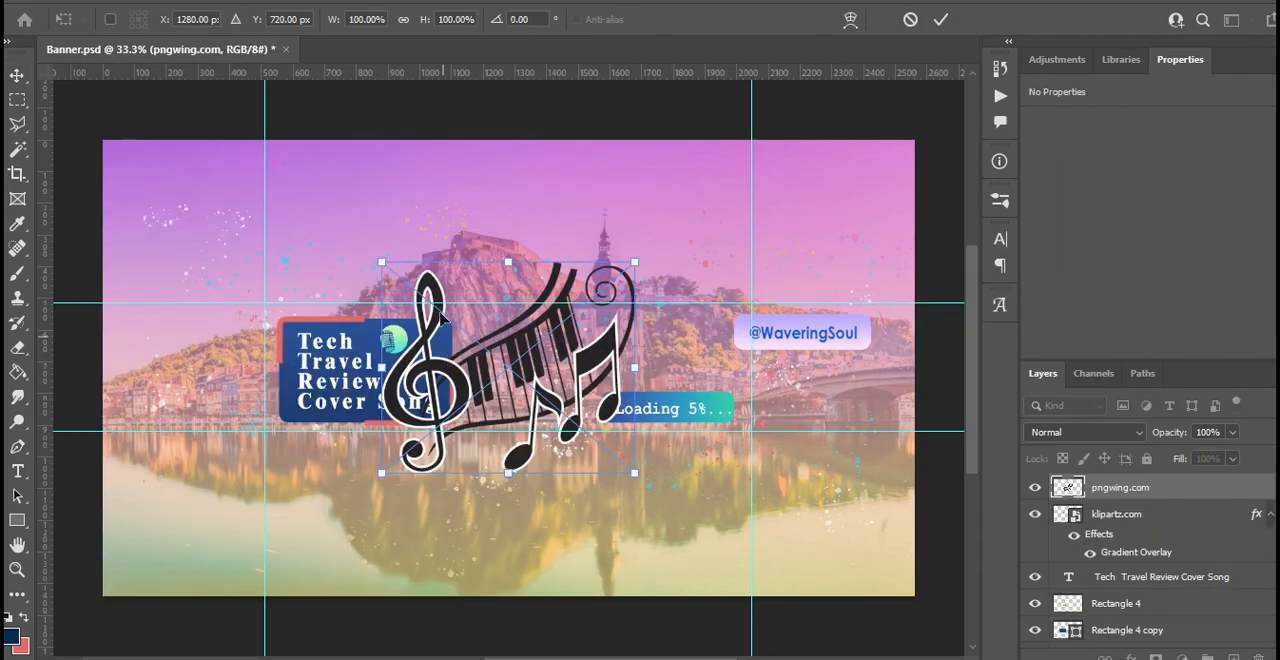
left_click_drag(383, 263, 462, 329)
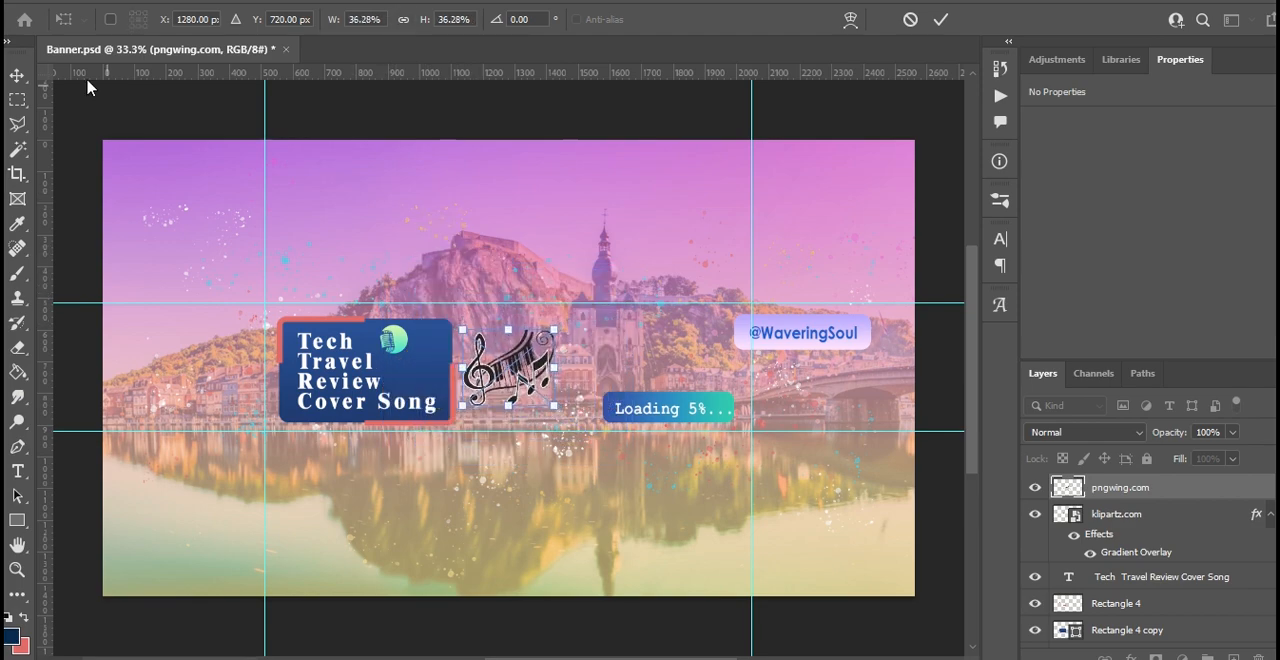
left_click(17, 75)
left_click_drag(505, 370, 670, 349)
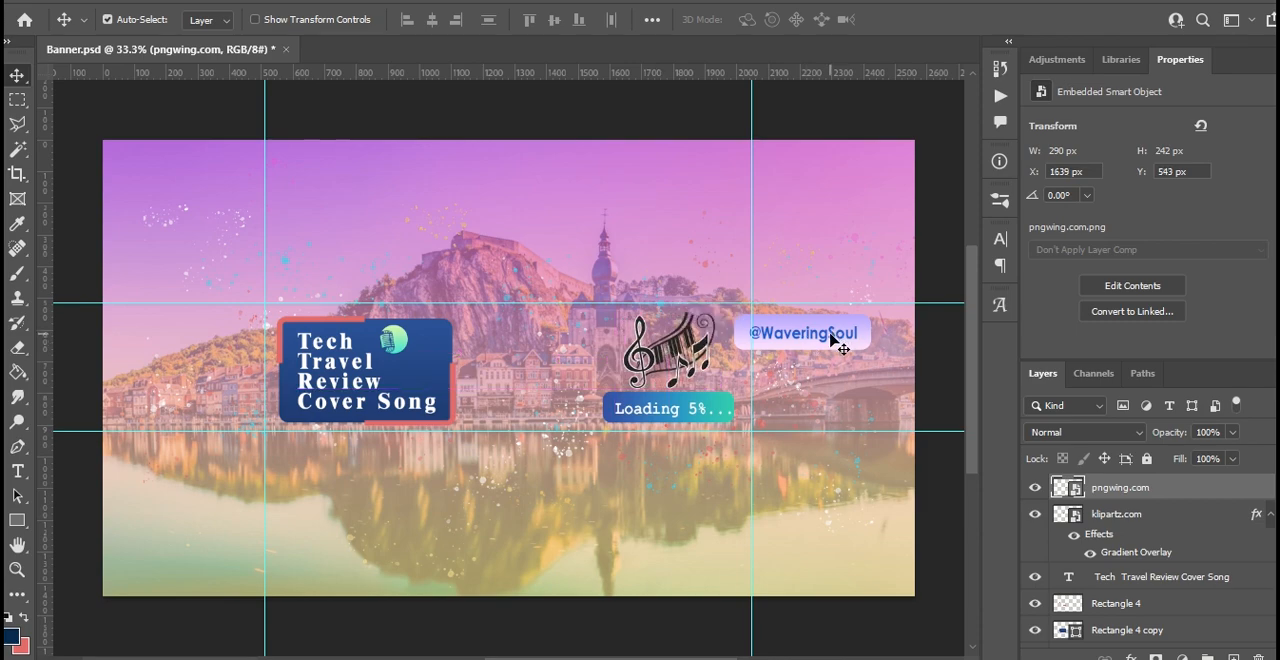
- Save the reworked banner document
left_click(436, 378)
scroll(893, 284, "down", 1)
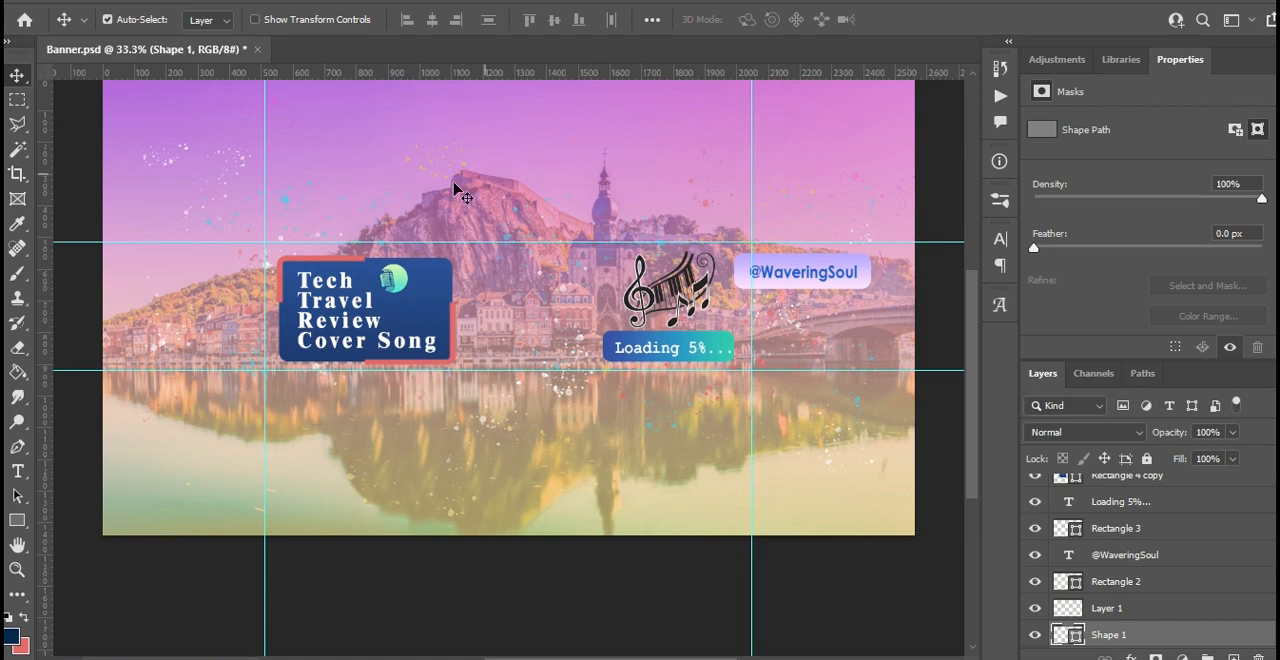
key("ctrl+s")
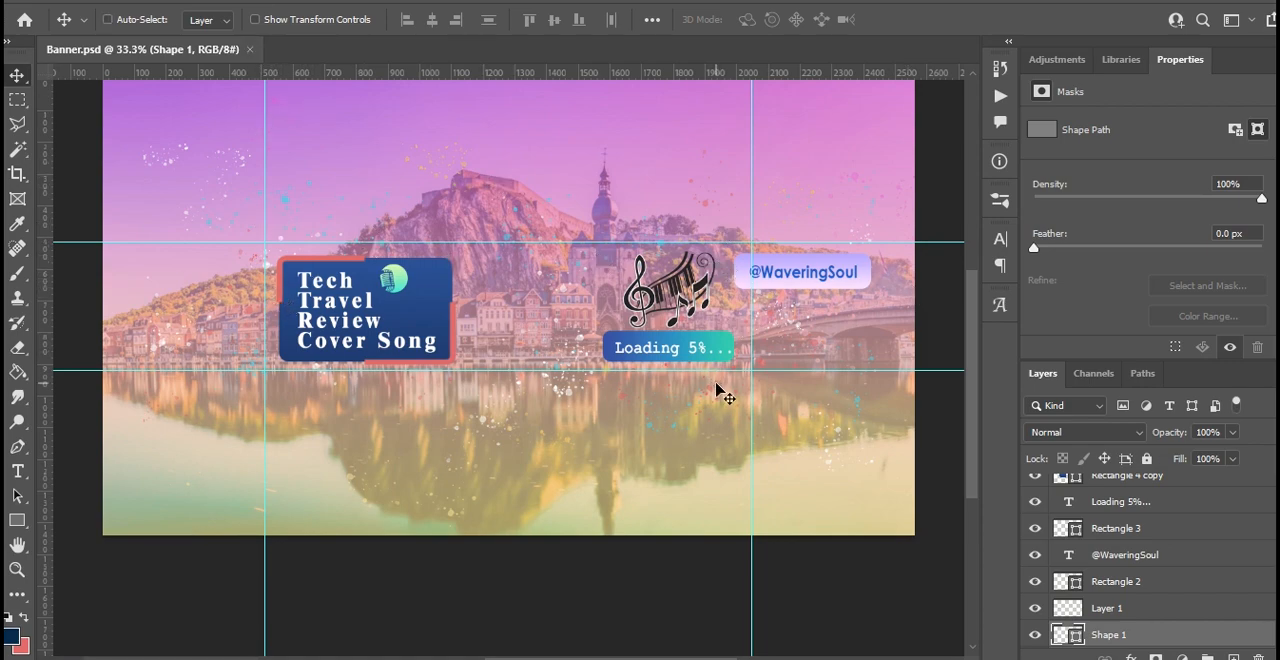
- Export the banner for web with the JPEG High preset as Banner in the Youtube Channel Banner folder, replacing the existing file
key("ctrl+alt+shift+s")
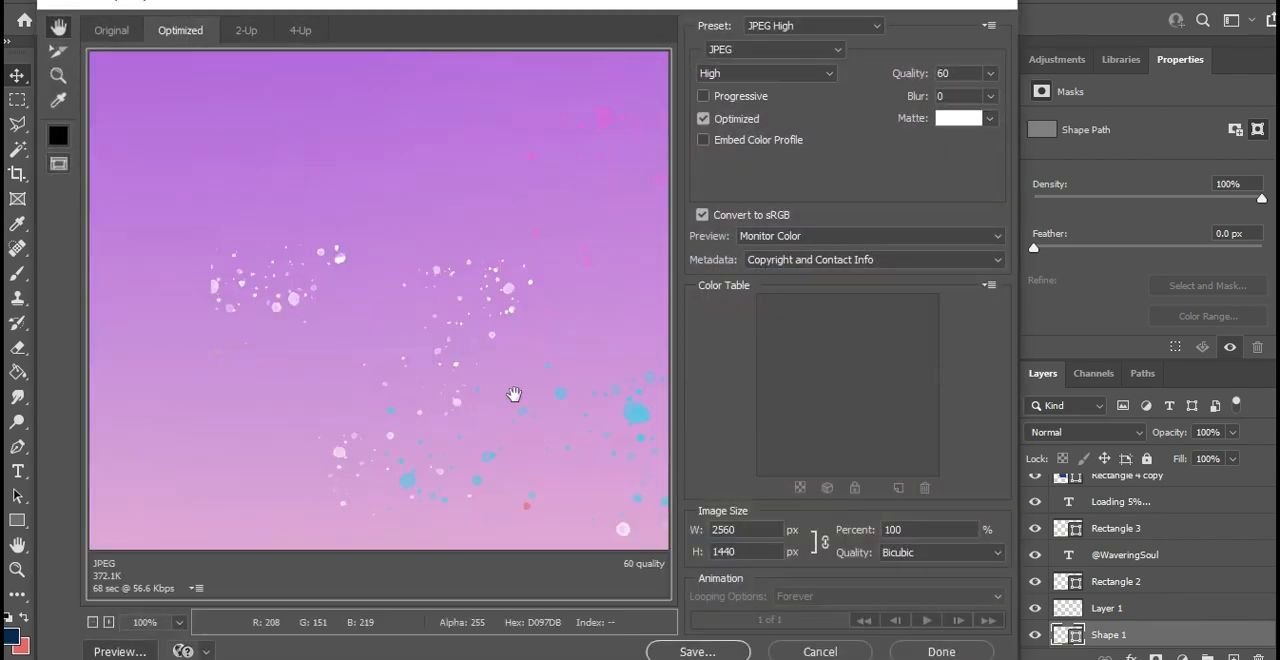
left_click_drag(514, 229, 88, 127)
left_click_drag(586, 353, 344, 143)
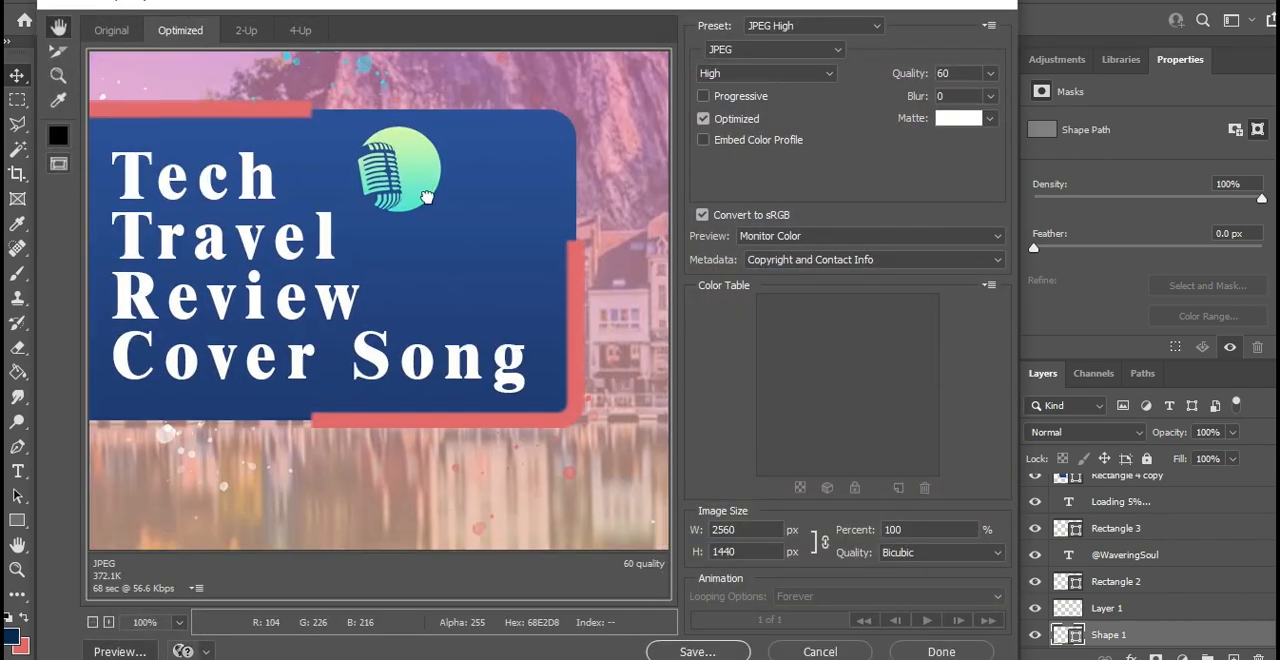
left_click_drag(610, 351, 218, 293)
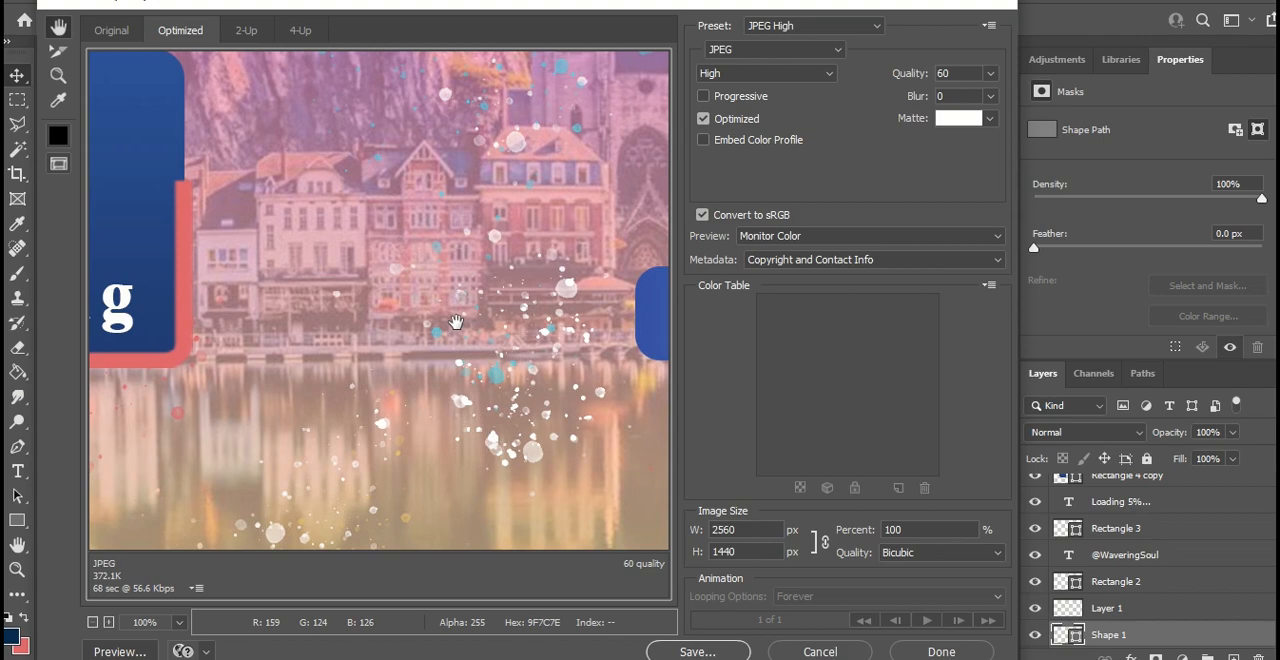
left_click_drag(456, 322, 192, 282)
left_click_drag(560, 313, 393, 299)
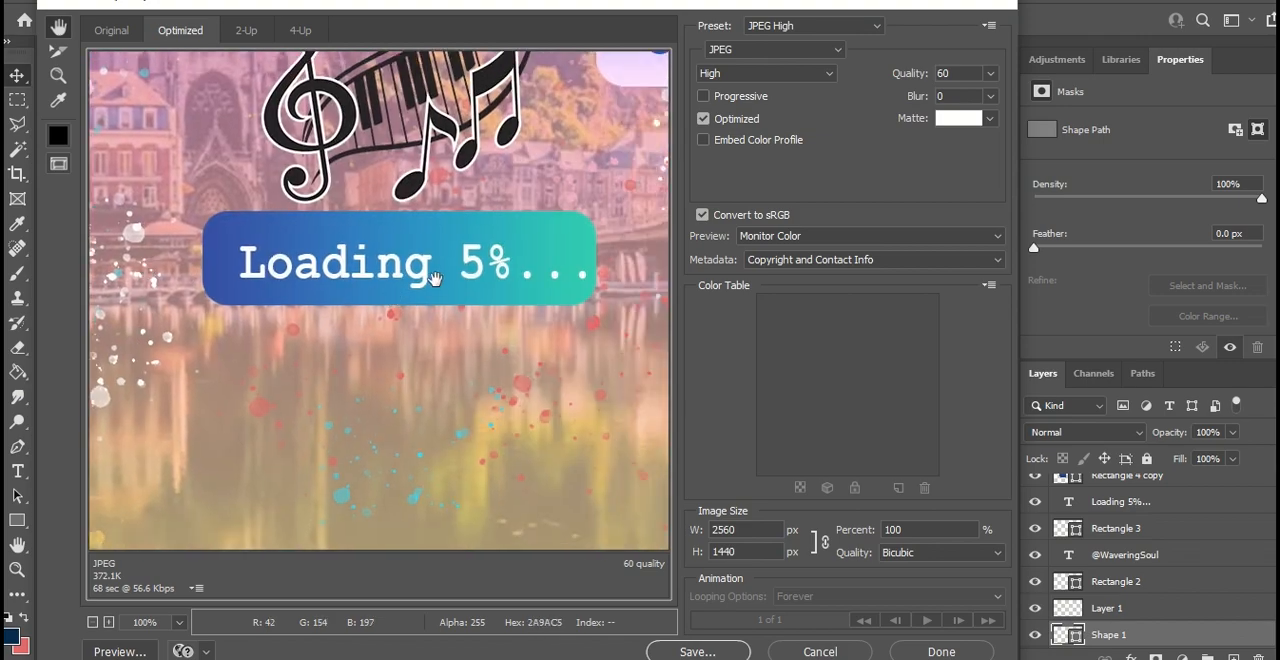
left_click(697, 651)
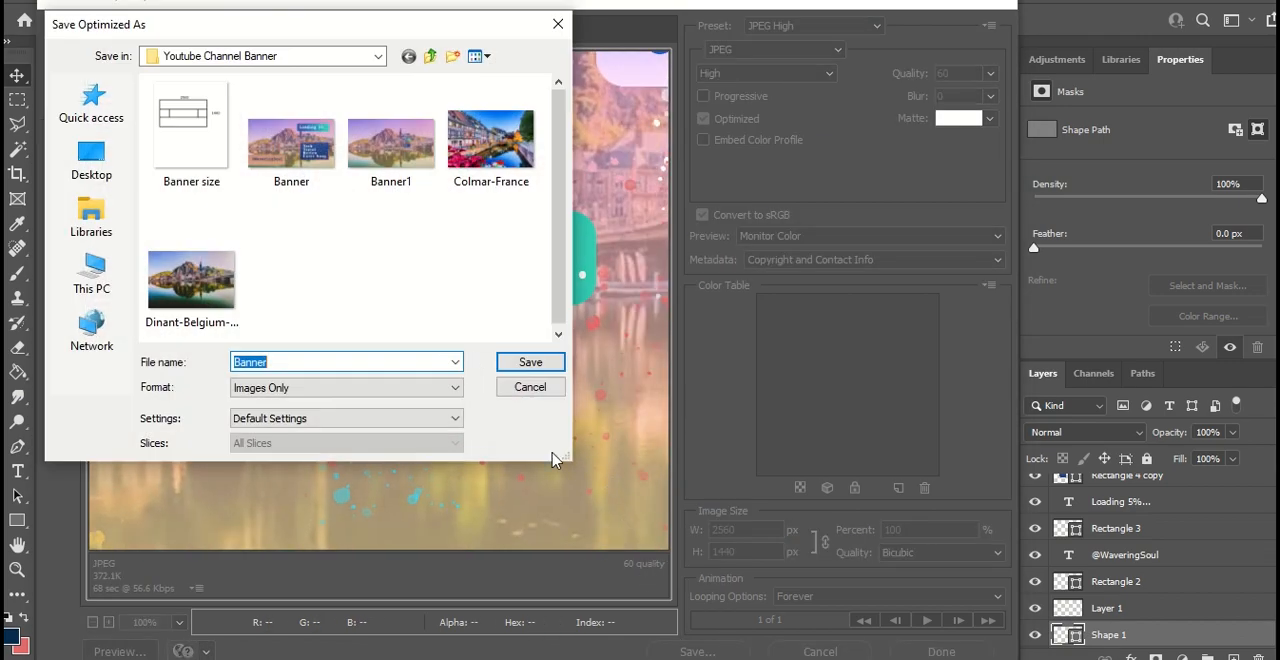
left_click(545, 363)
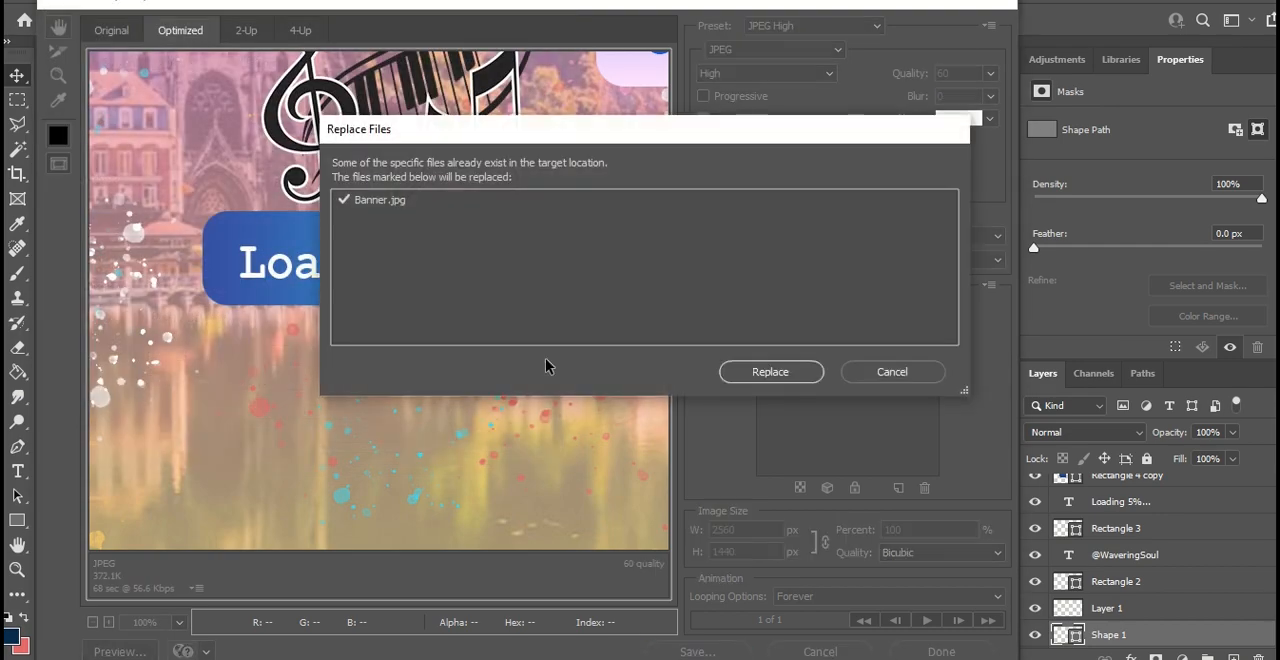
left_click(806, 375)
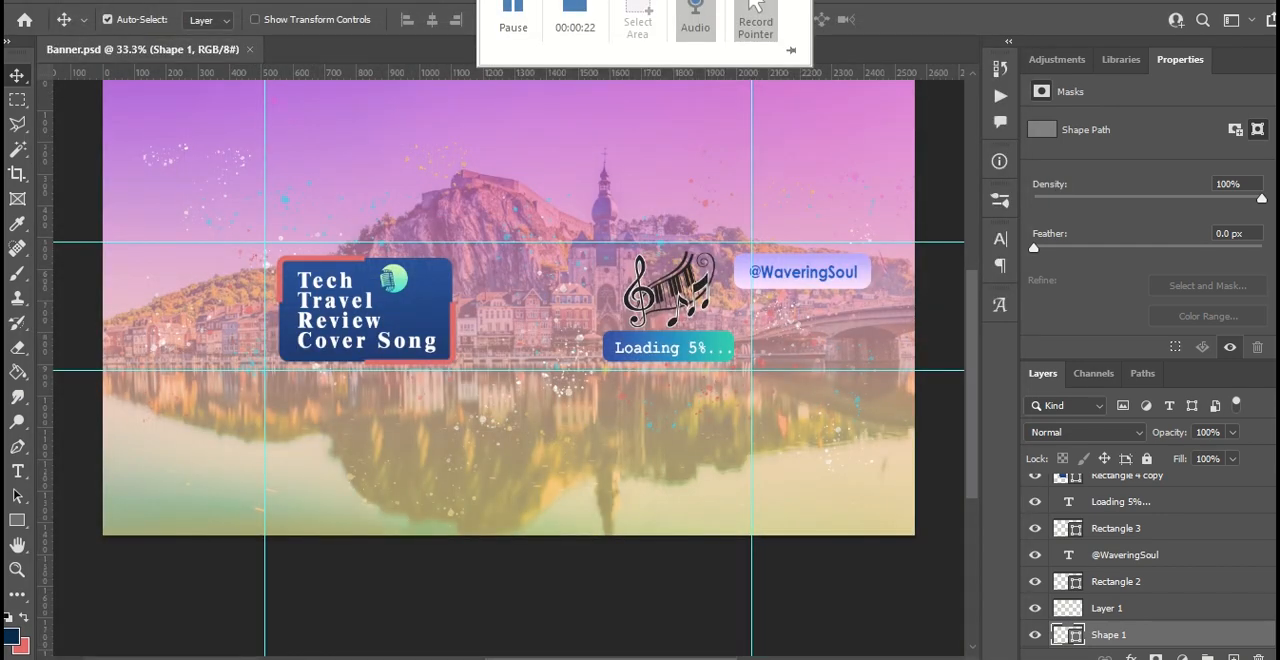
- Switch to YouTube Studio in the browser and publish Banner from the Youtube Channel Banner folder as the channel's banner image
left_click(595, 601)
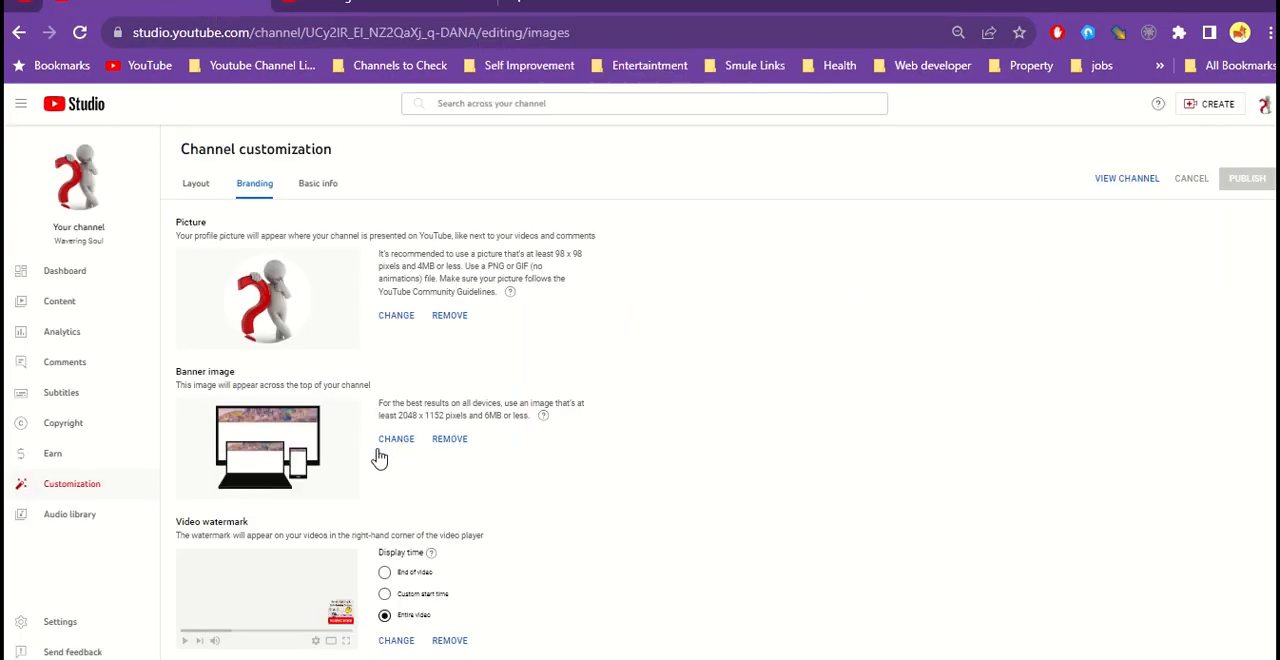
left_click(392, 442)
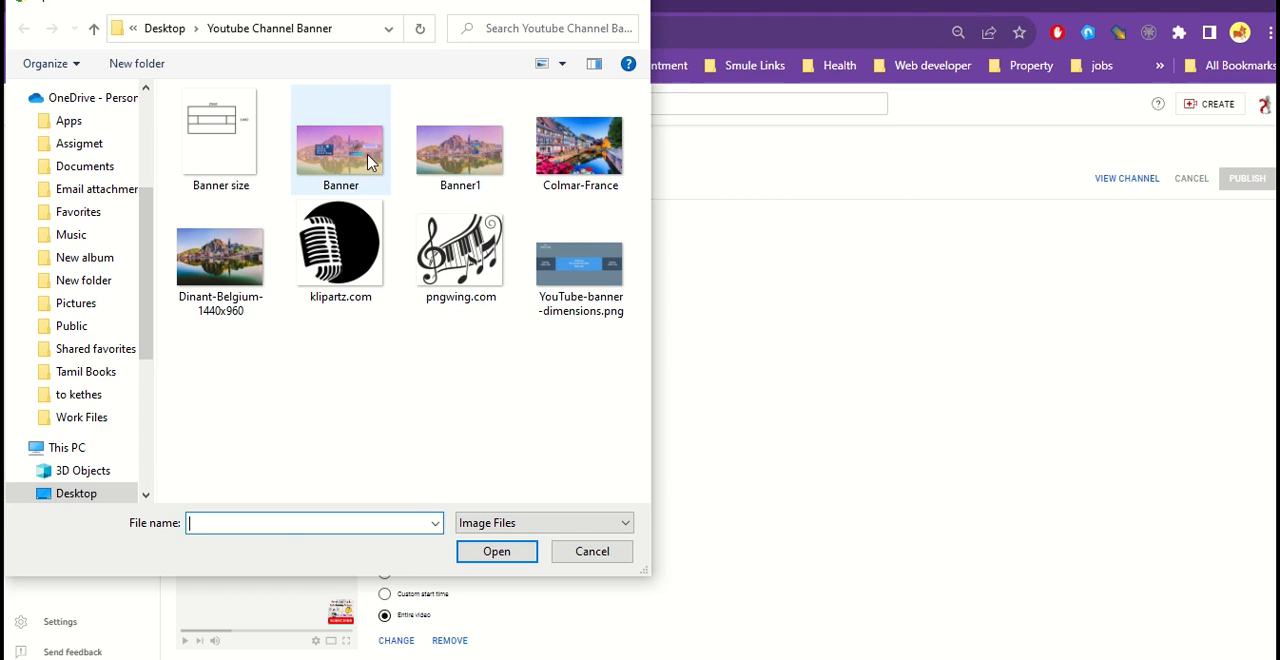
left_click(473, 168)
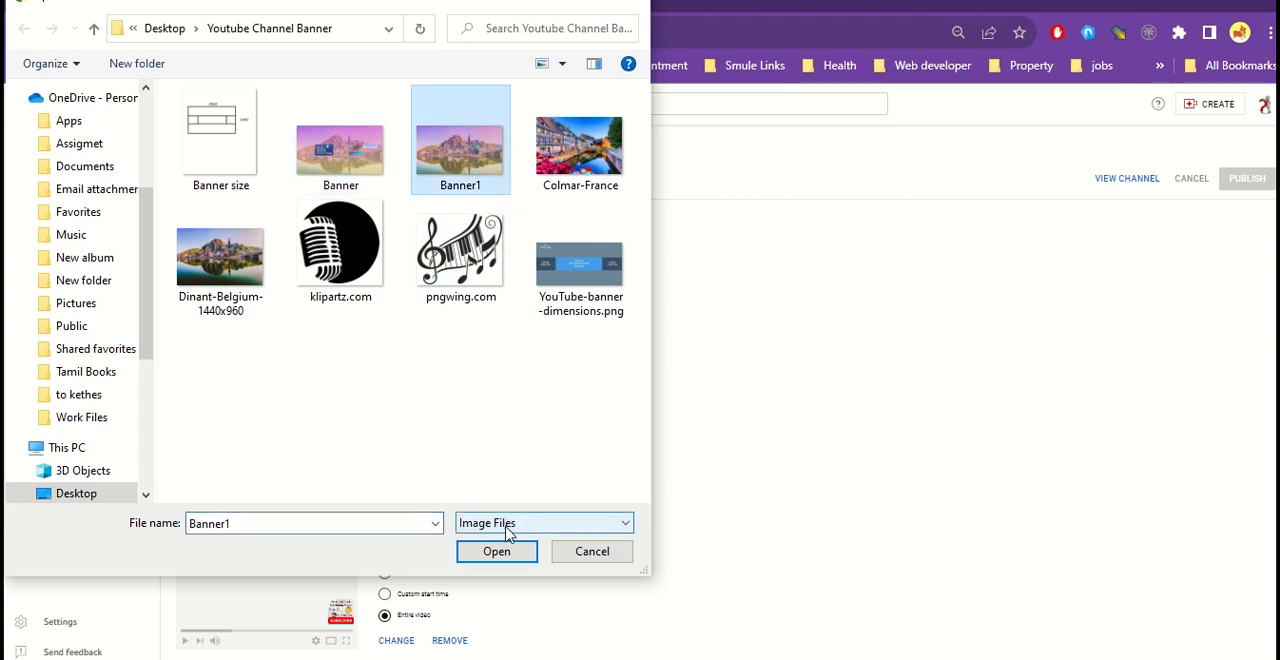
left_click(384, 186)
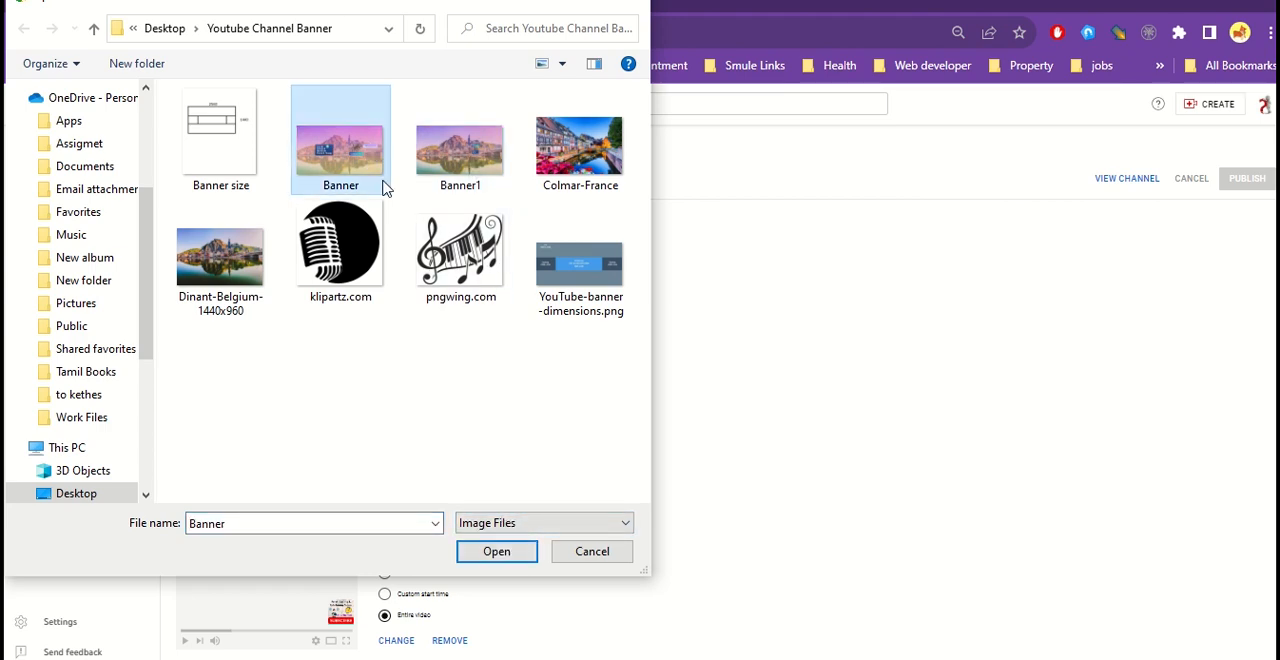
left_click(496, 551)
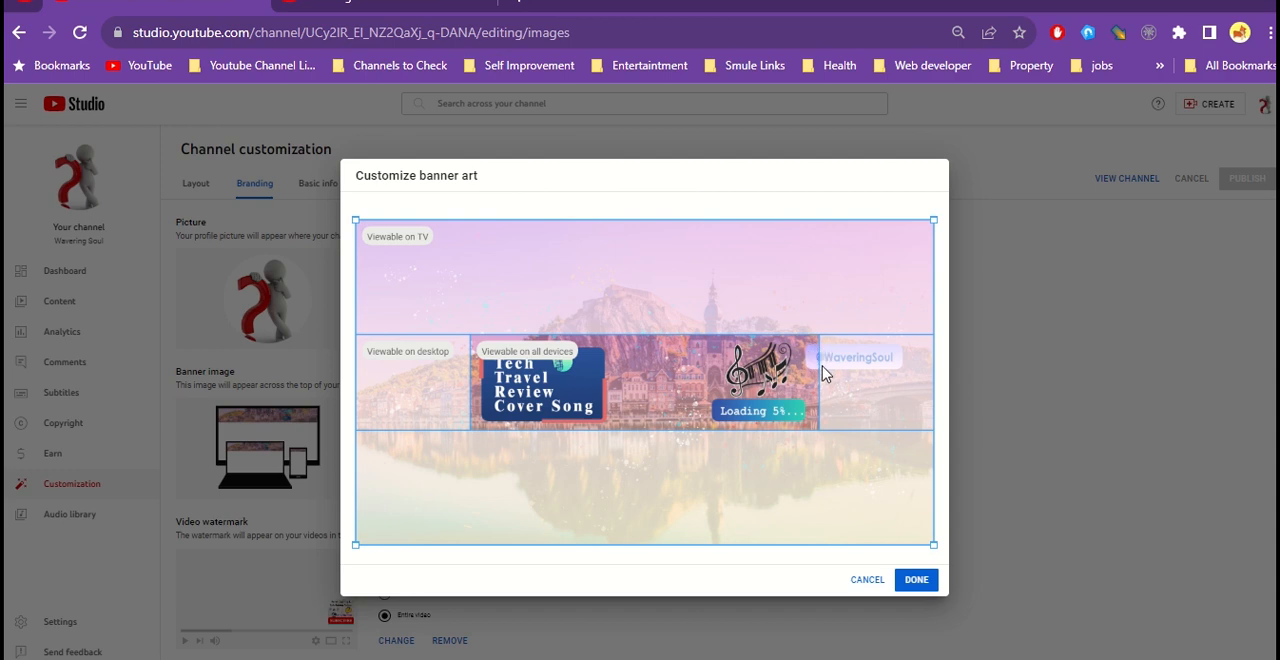
left_click(914, 582)
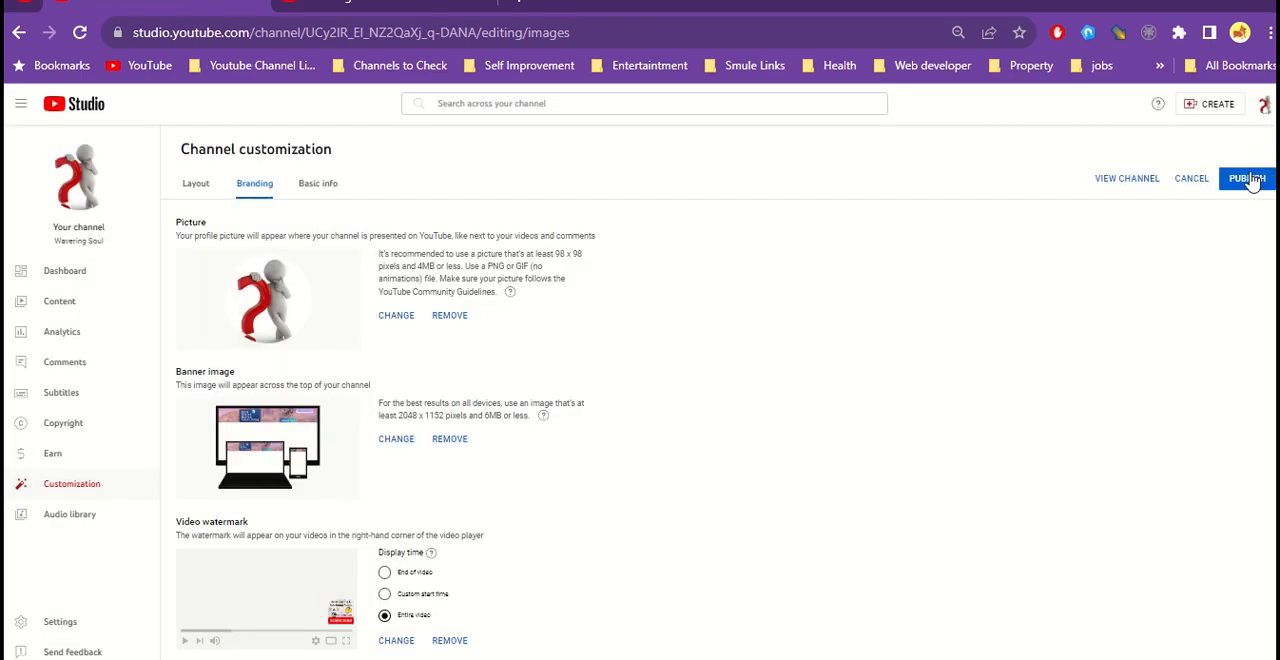
left_click(1247, 179)
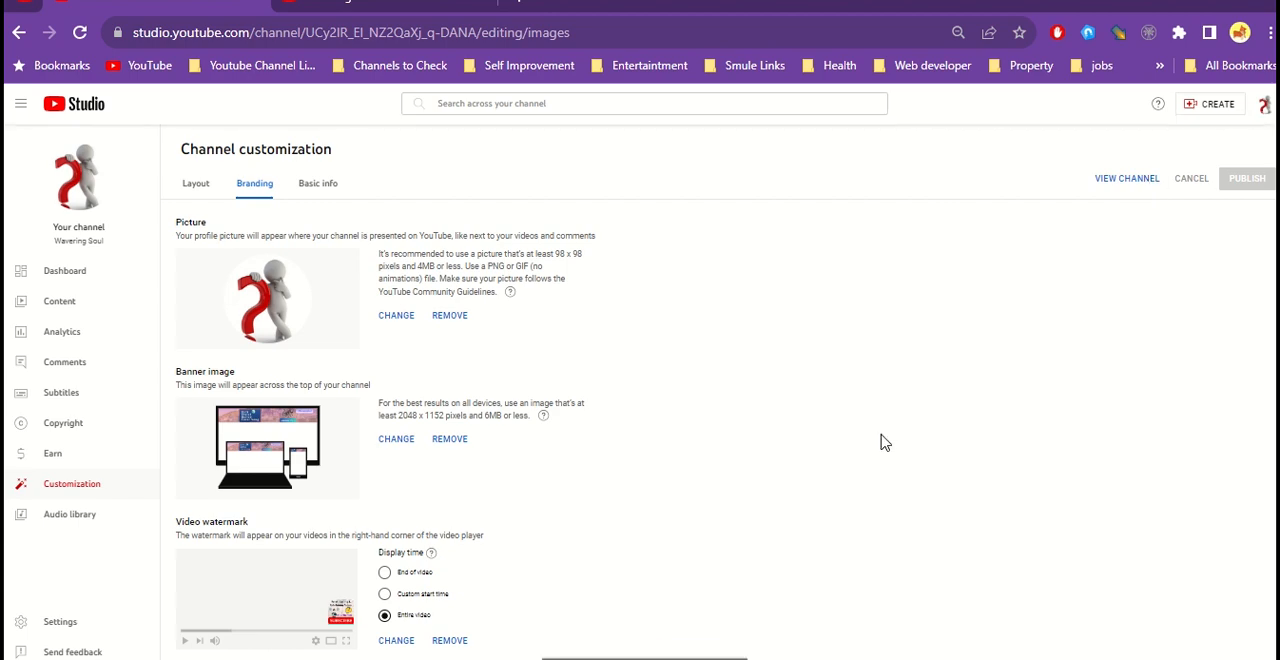
- Compare the newly published banner on the channel page with the previous banner in the other channel tab
left_click(697, 656)
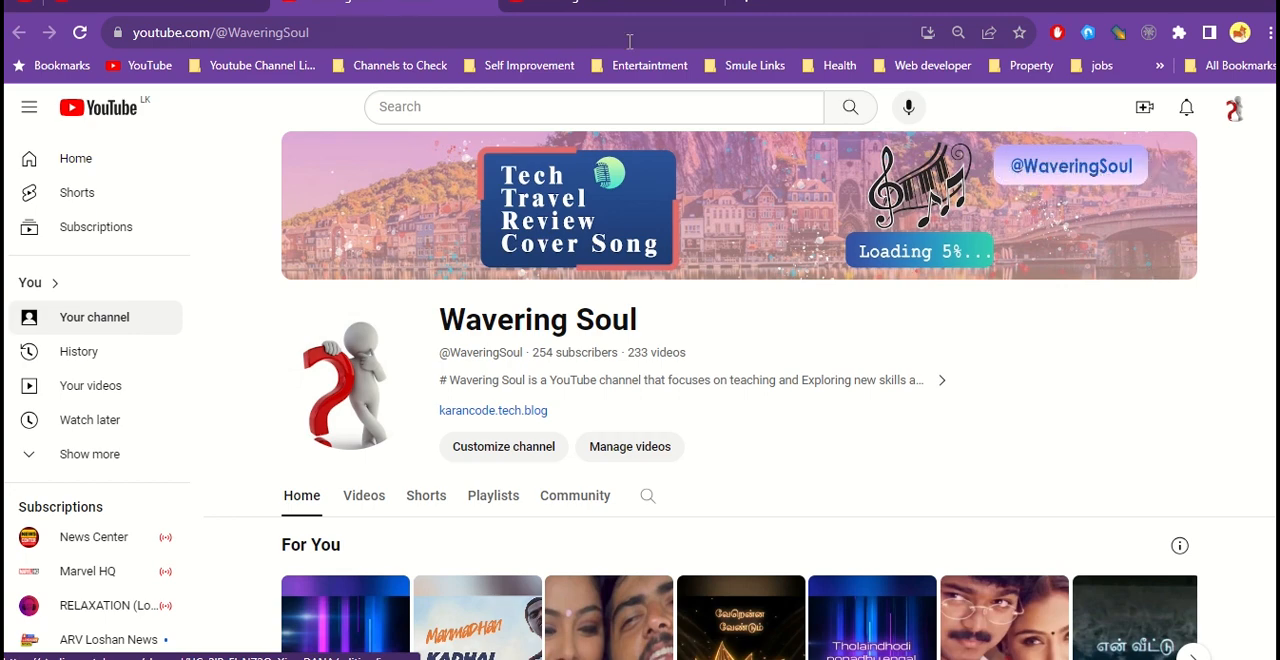
left_click(628, 8)
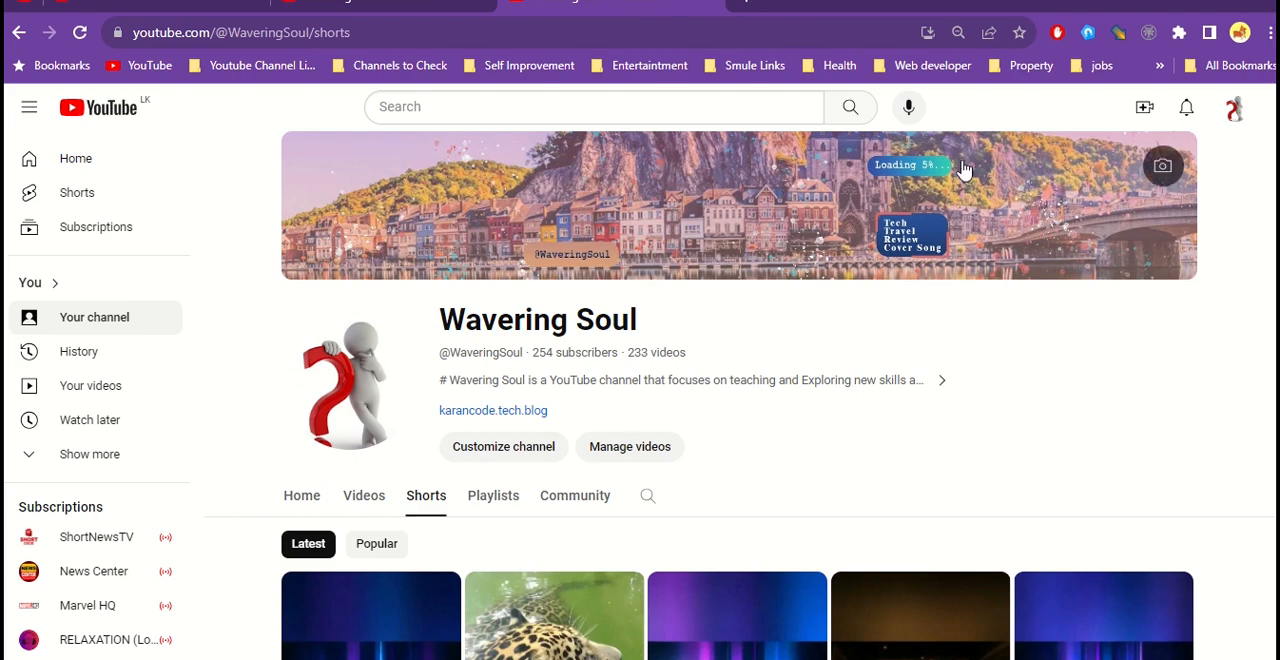
left_click(430, 4)
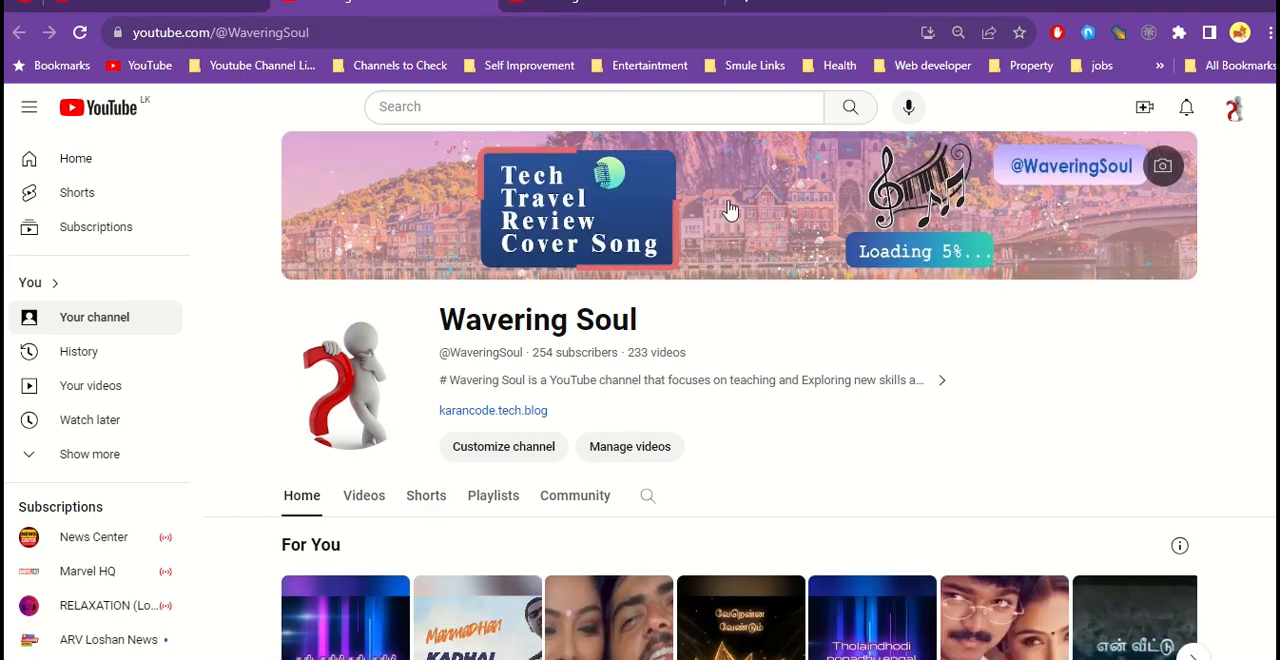